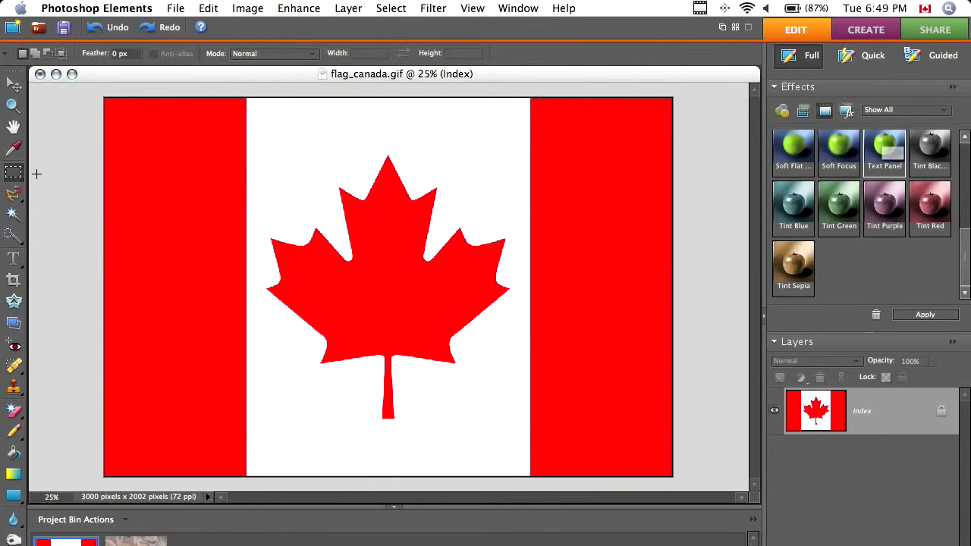
# - Convert the flag image to RGB Color mode and turn its Background into a regular layer
pyautogui.click(244, 7)
pyautogui.moveTo(334, 108)
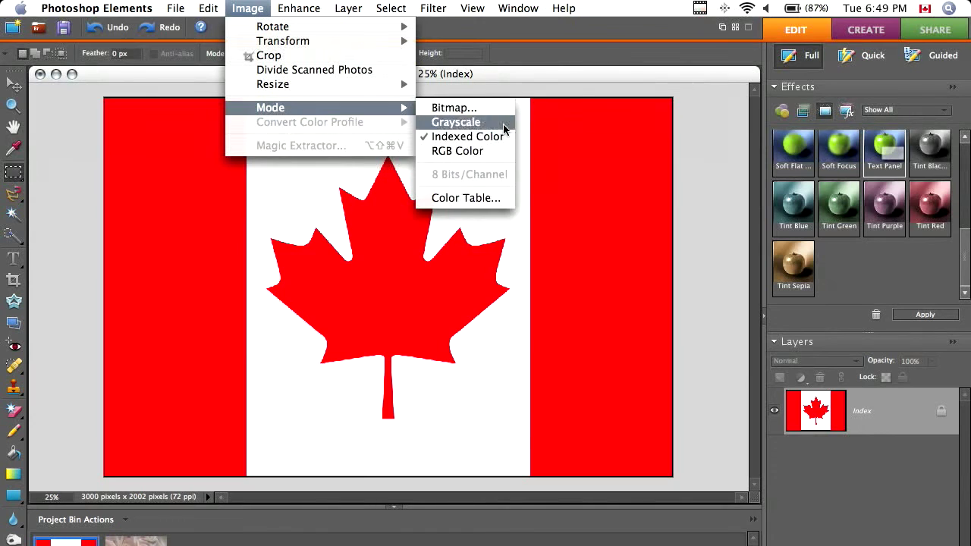
pyautogui.click(477, 151)
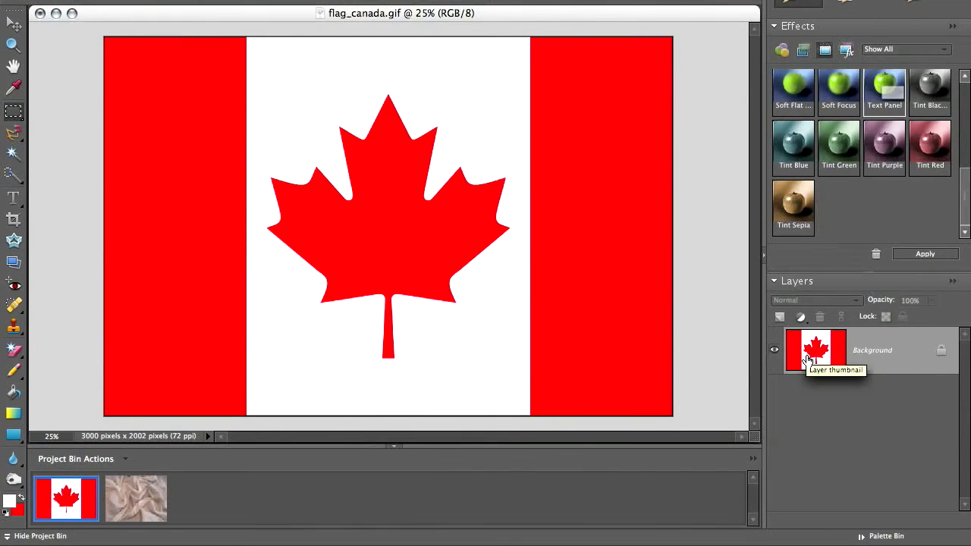
pyautogui.rightClick(817, 417)
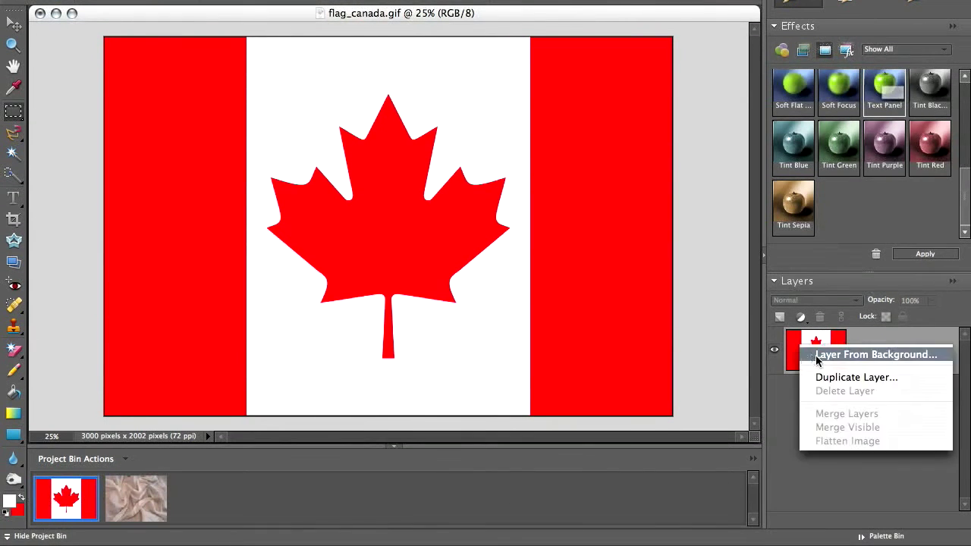
pyautogui.click(821, 355)
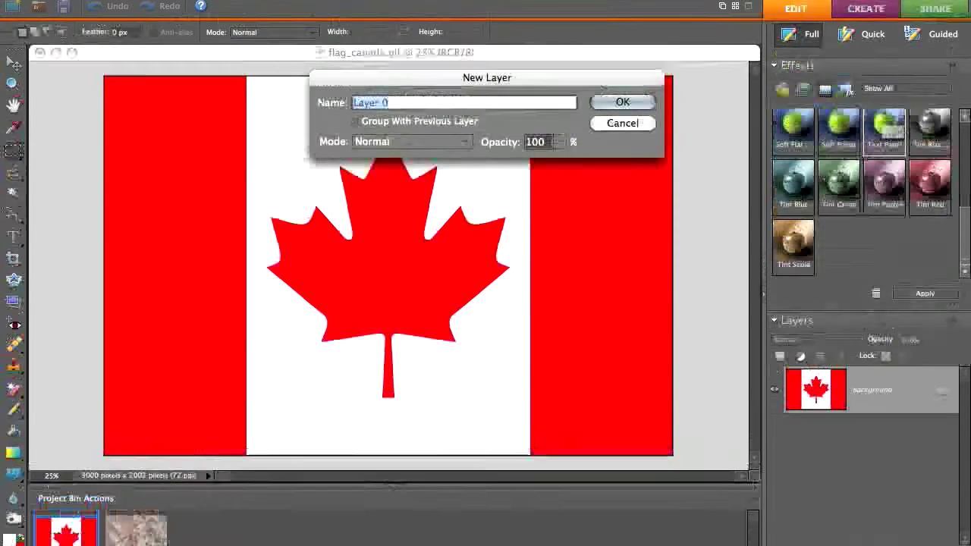
pyautogui.press('Return')
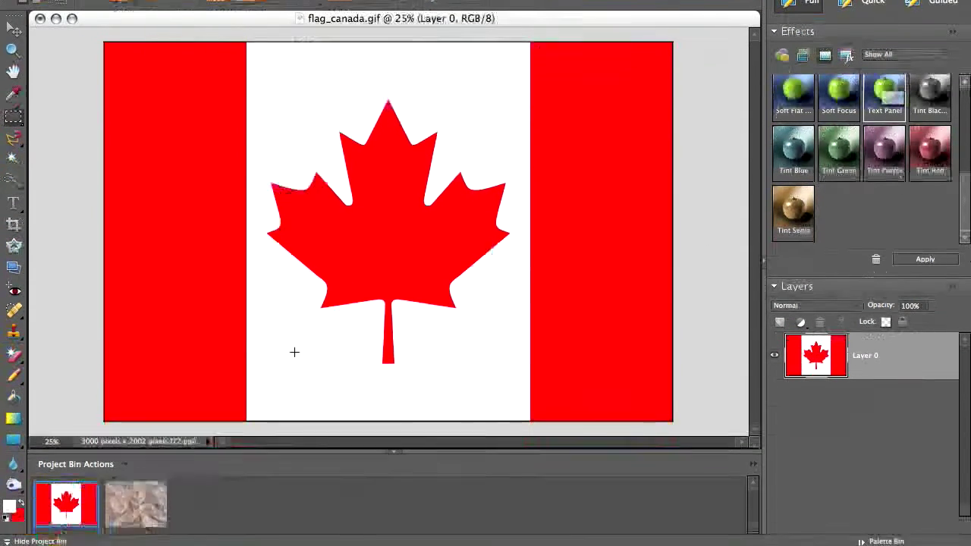
# - Switch to Safari and view the White Cotton stock image page on deviantART
pyautogui.press('super+Tab')
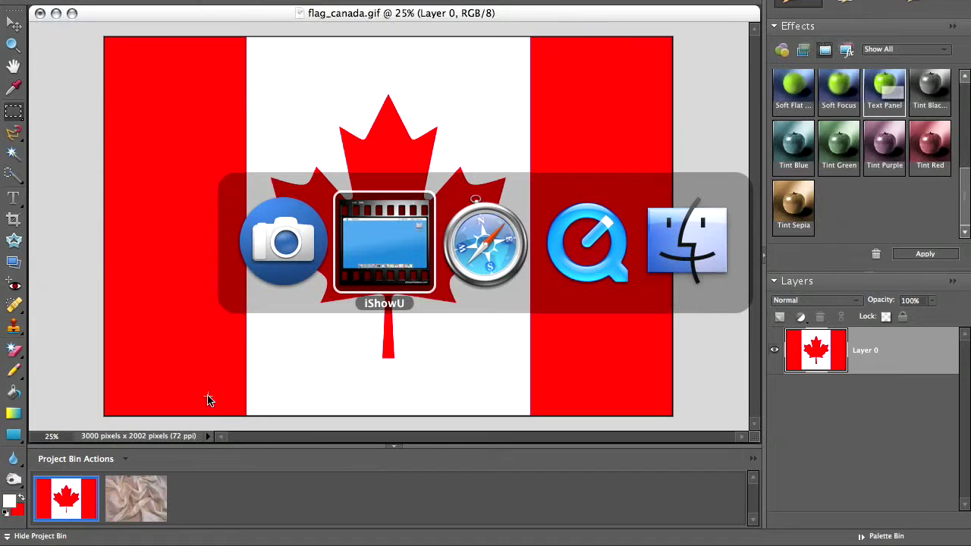
pyautogui.press('super+Tab')
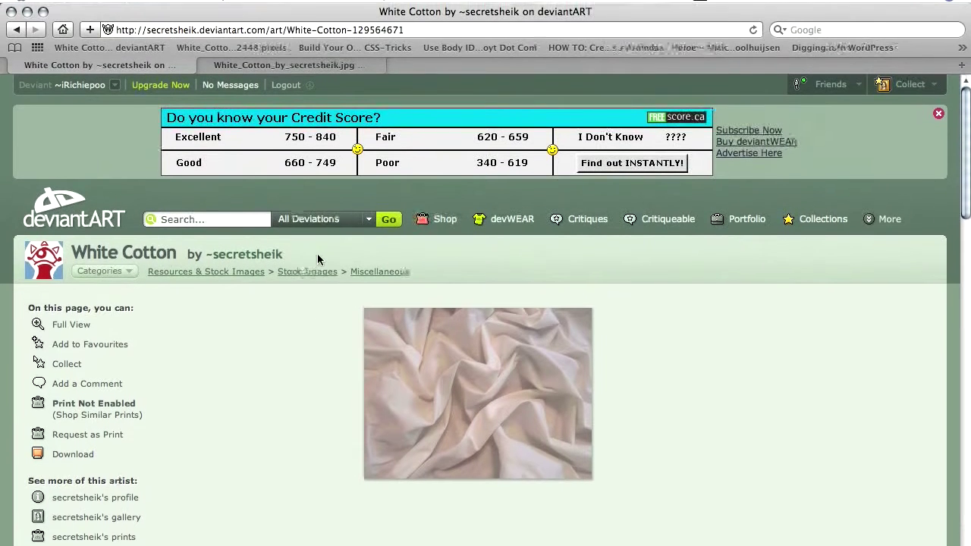
pyautogui.doubleClick(310, 212)
pyautogui.click(244, 327)
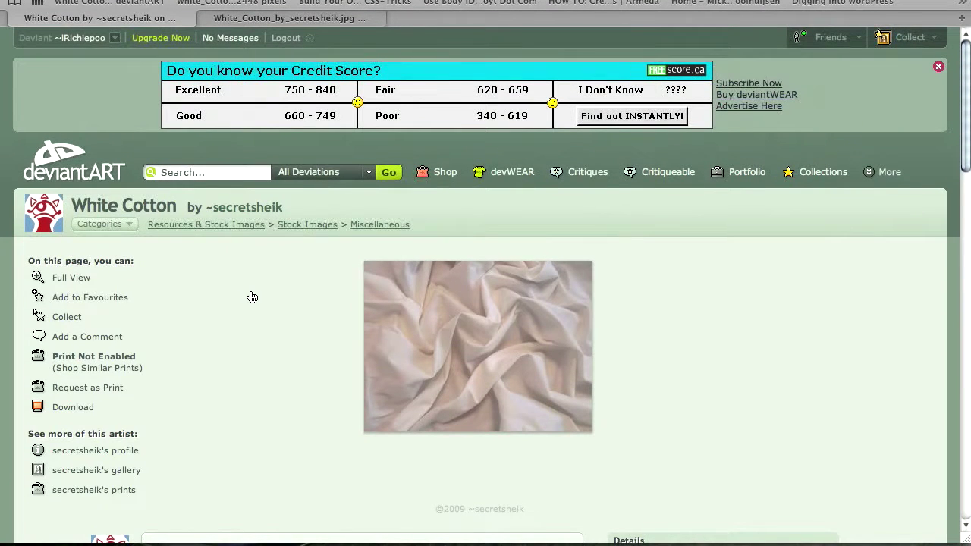
# - Switch back to Photoshop Elements and convert the cotton fabric image to Grayscale, discarding its color information
pyautogui.press('super+Tab')
pyautogui.press('super+shift+Tab')
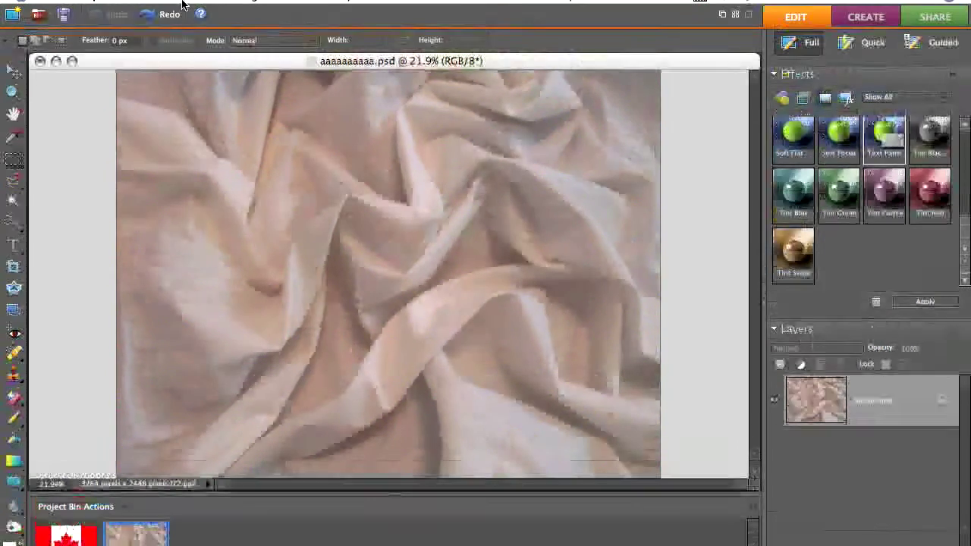
pyautogui.click(247, 8)
pyautogui.moveTo(335, 111)
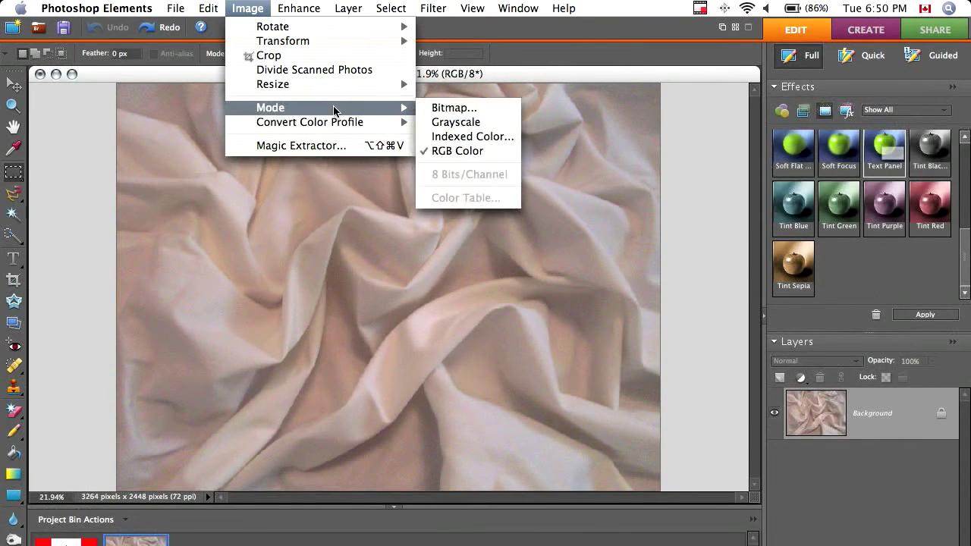
pyautogui.click(478, 125)
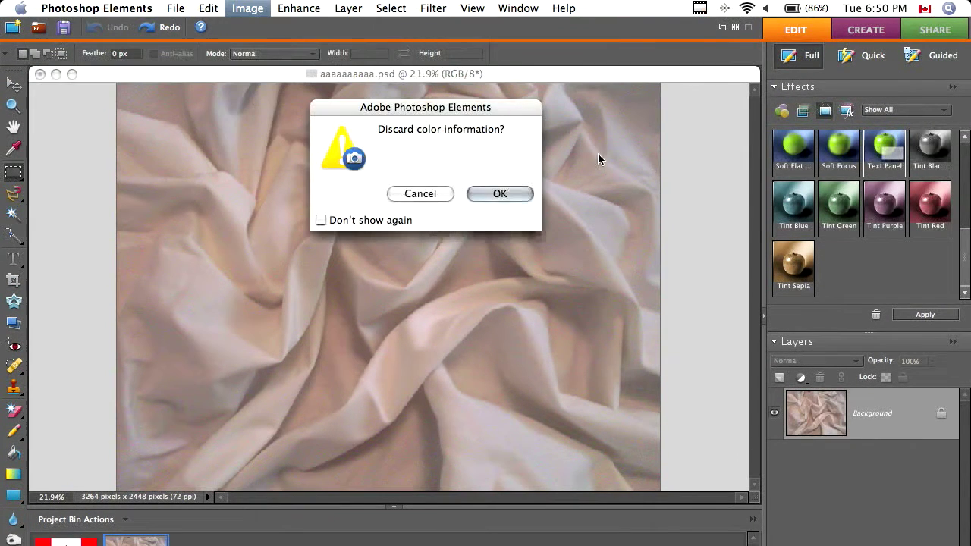
pyautogui.click(486, 192)
# - Save the grayscale fabric image to the Desktop as aaaaaaaaaa.psd in Photoshop format, replacing the existing file
pyautogui.click(176, 9)
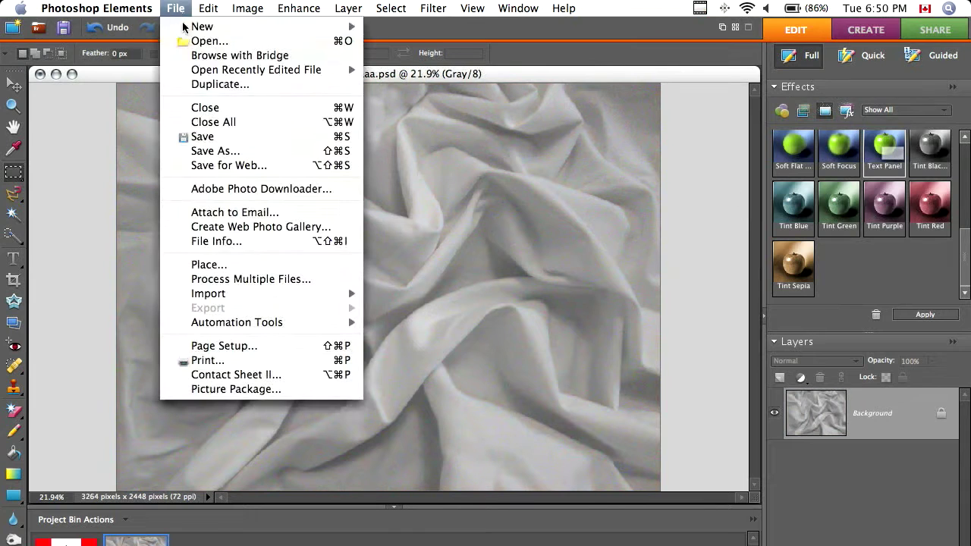
pyautogui.click(245, 153)
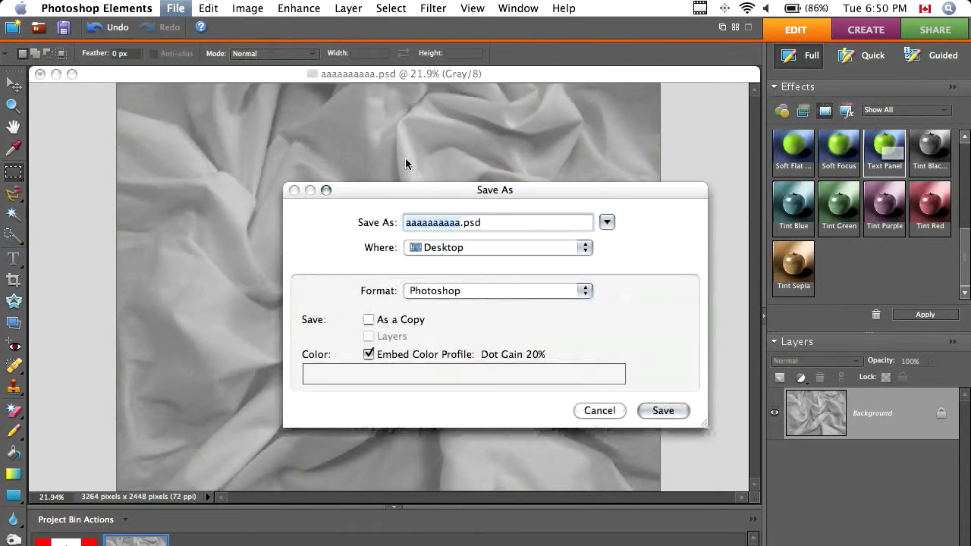
pyautogui.click(445, 294)
pyautogui.click(445, 295)
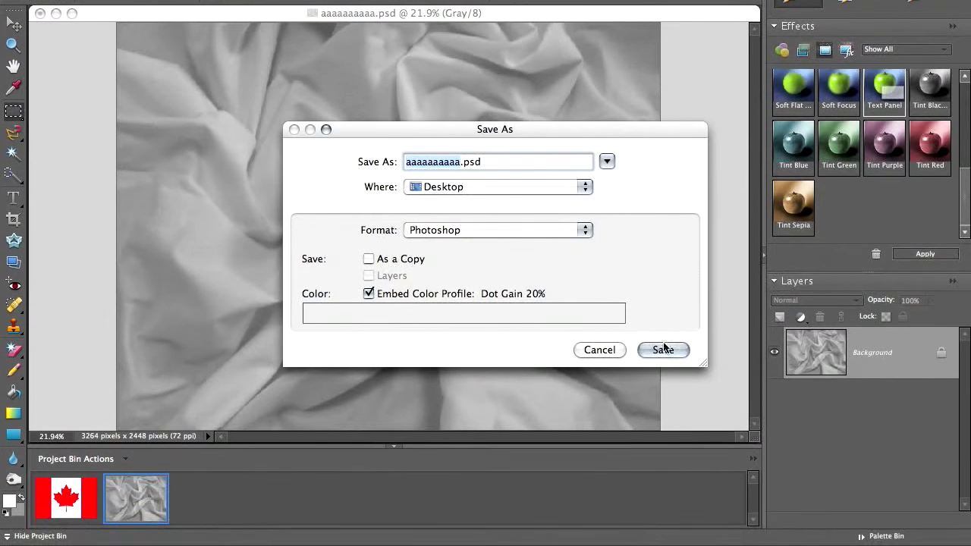
pyautogui.click(662, 350)
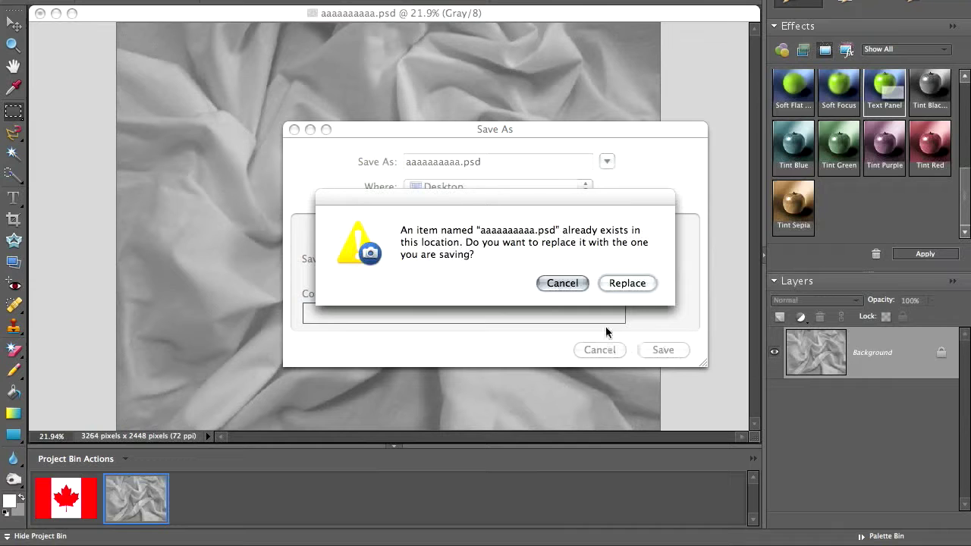
pyautogui.click(627, 283)
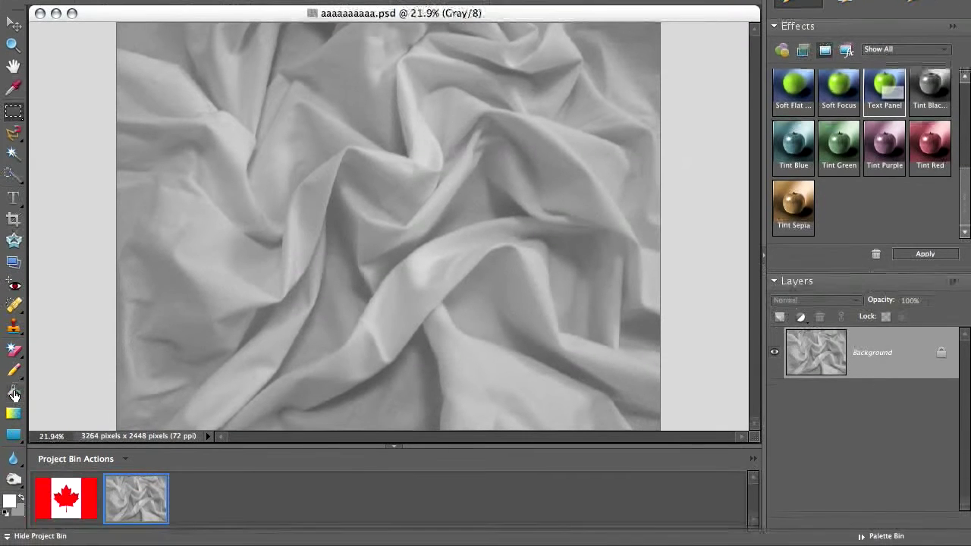
# - Apply the Displace filter to the flag image with horizontal and vertical scale 85, Stretch To Fit and Wrap Around
pyautogui.click(66, 498)
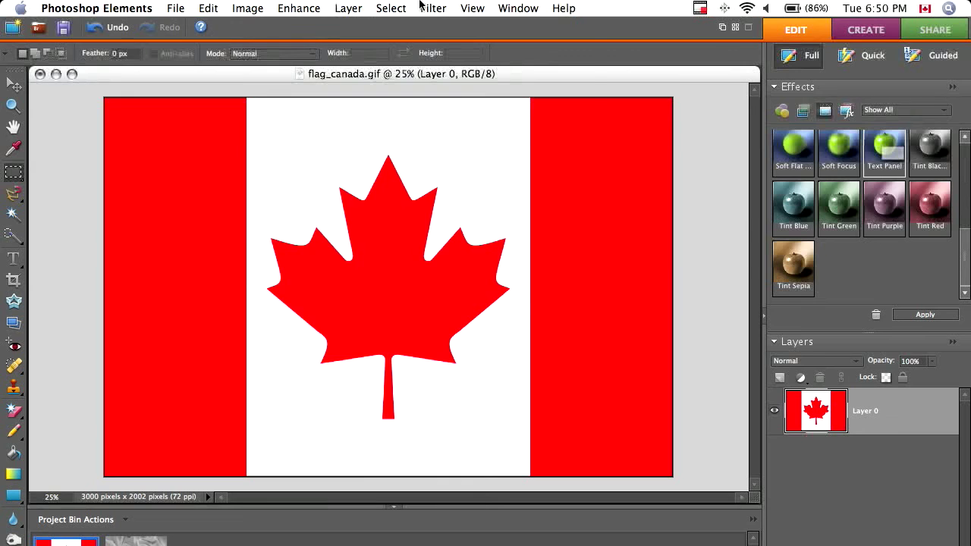
pyautogui.click(421, 7)
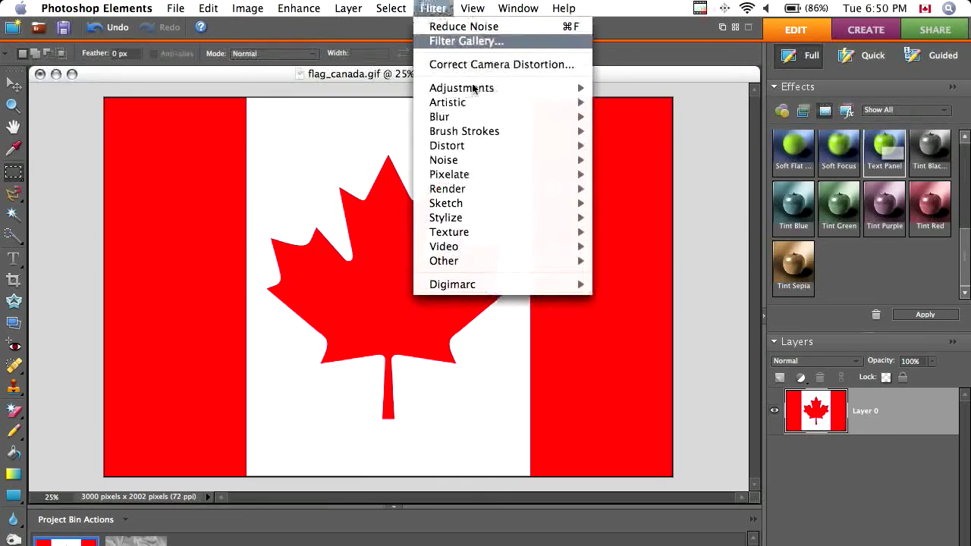
pyautogui.moveTo(581, 144)
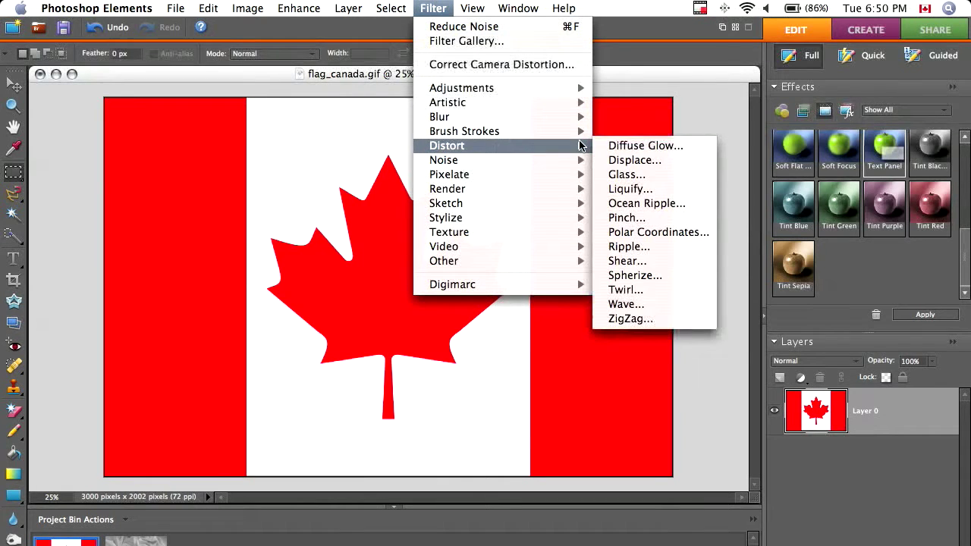
pyautogui.click(634, 160)
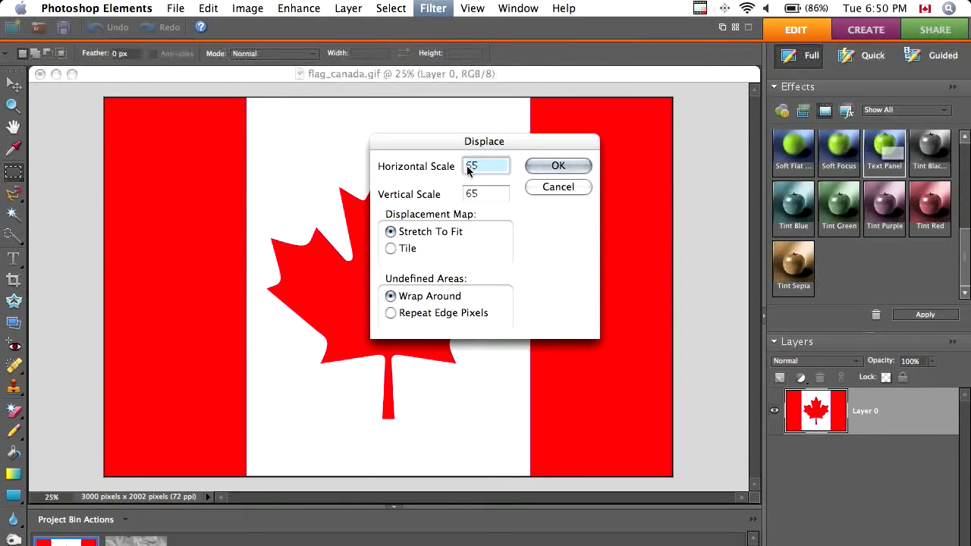
pyautogui.write('35')
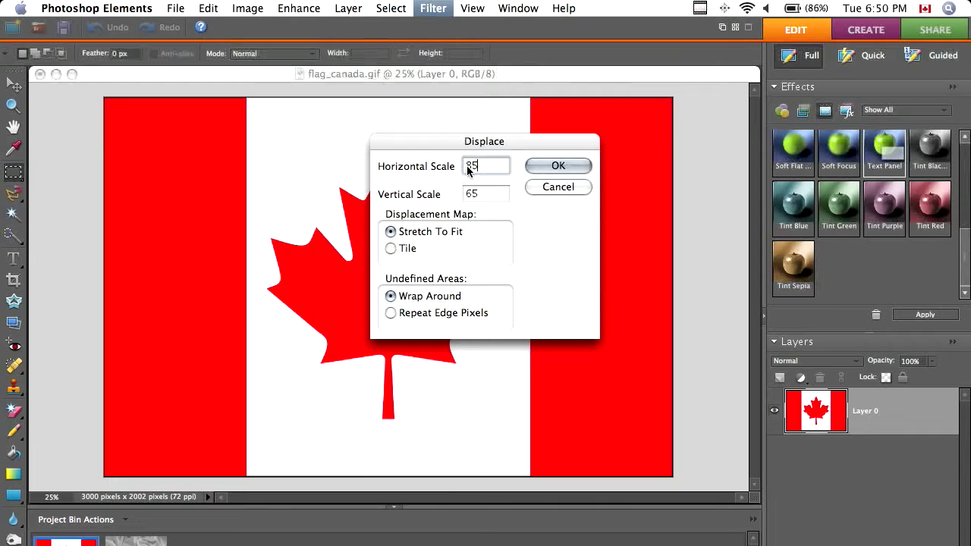
pyautogui.press('Tab')
pyautogui.write('8')
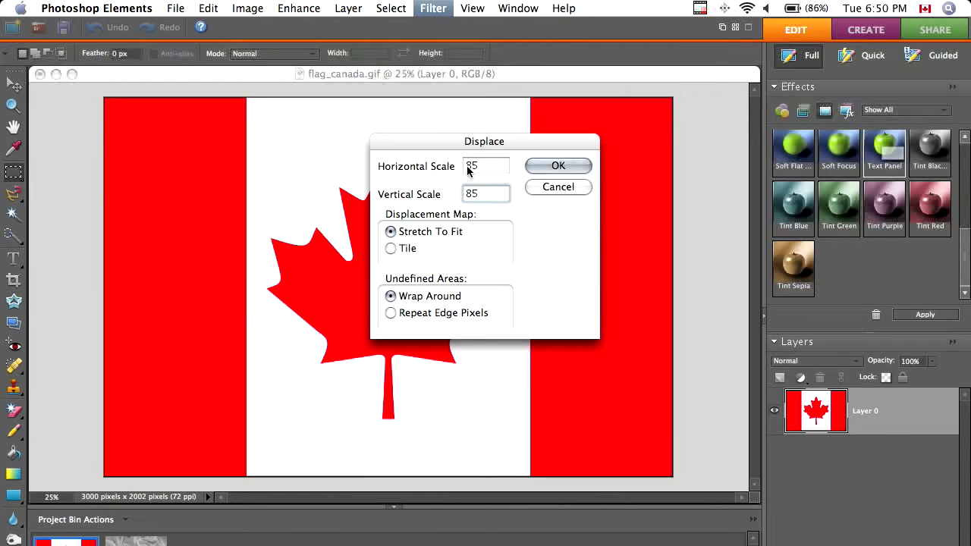
pyautogui.click(557, 166)
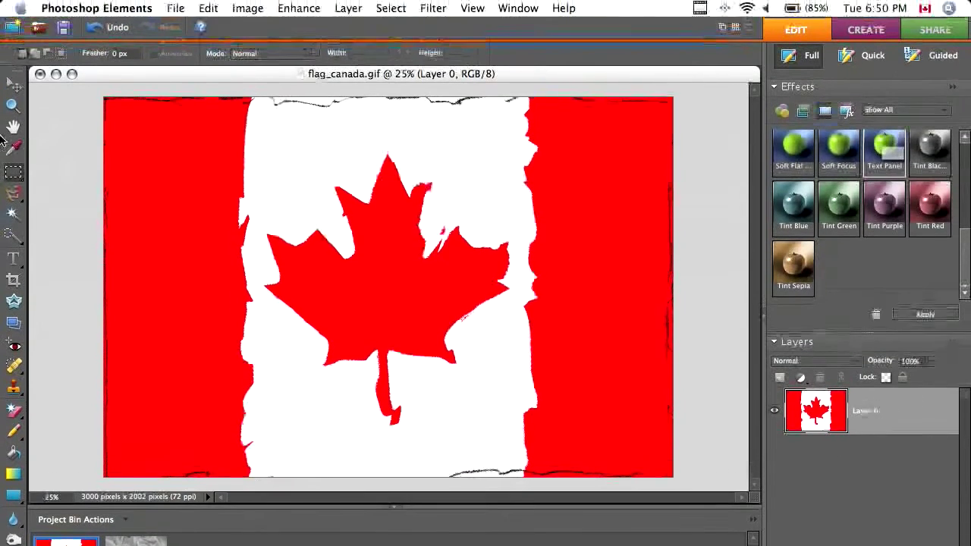
# - Sample the flag's red as the foreground color and choose the hard round 19 px brush for the Brush tool
pyautogui.click(13, 127)
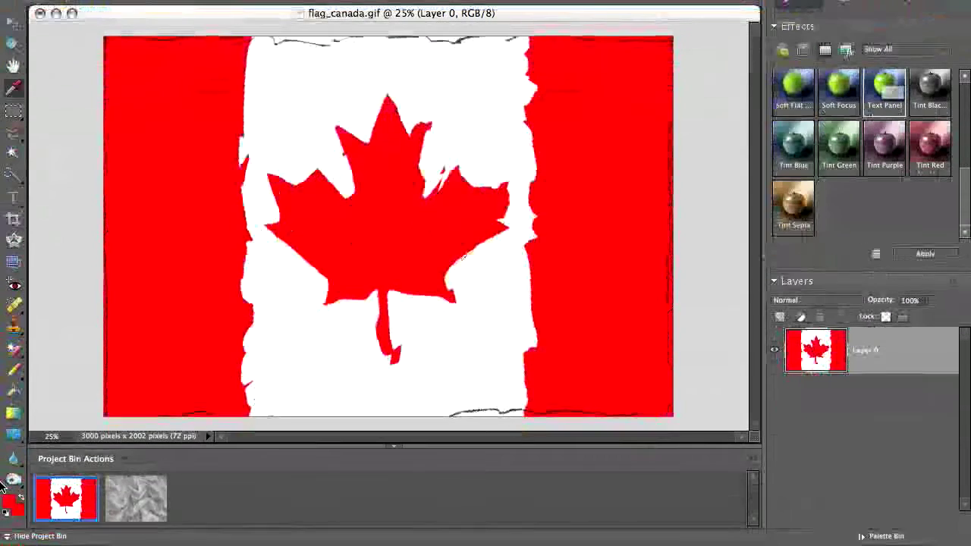
pyautogui.click(14, 370)
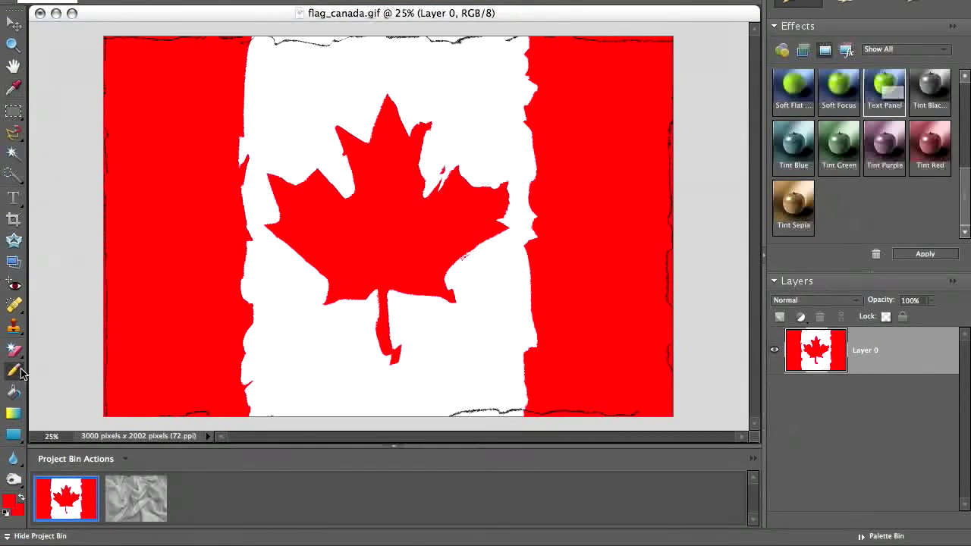
pyautogui.click(85, 369)
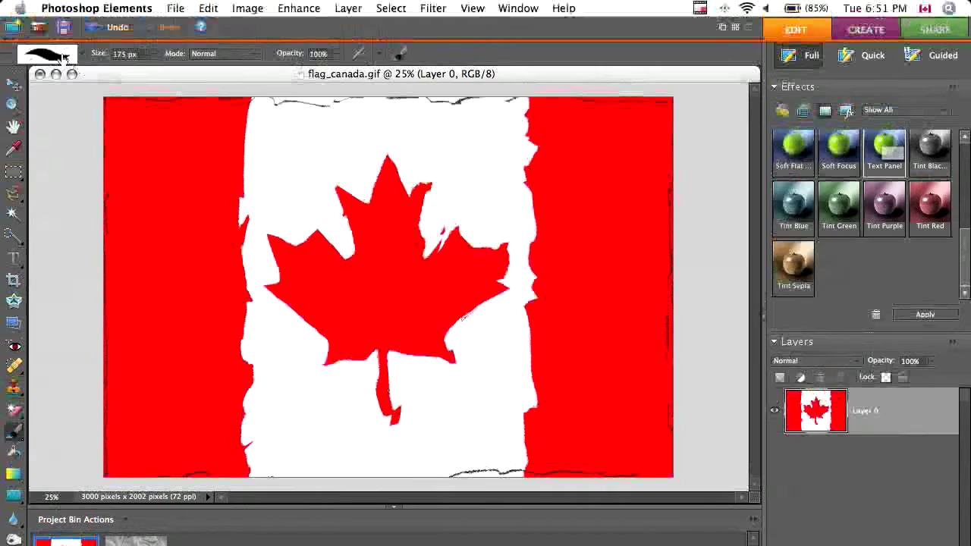
pyautogui.click(67, 58)
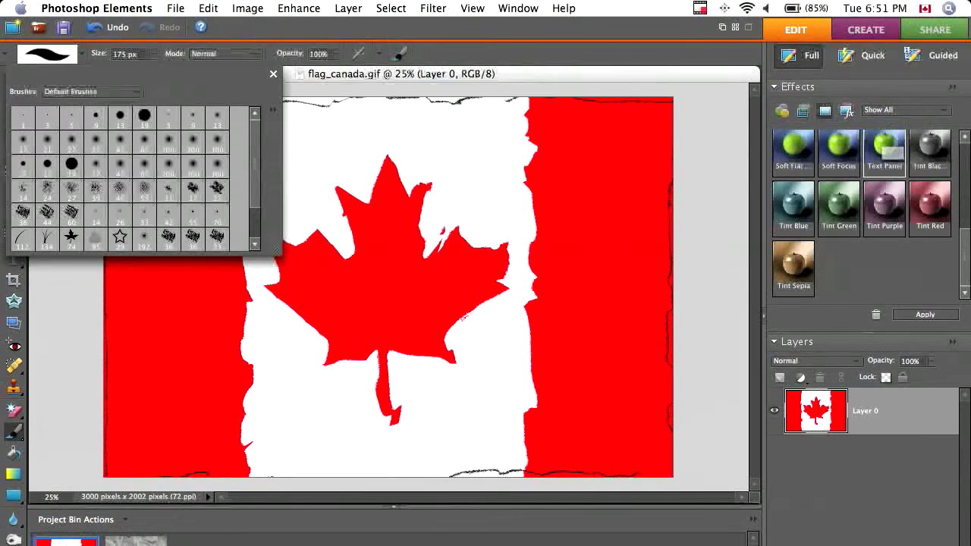
pyautogui.click(144, 118)
pyautogui.click(159, 340)
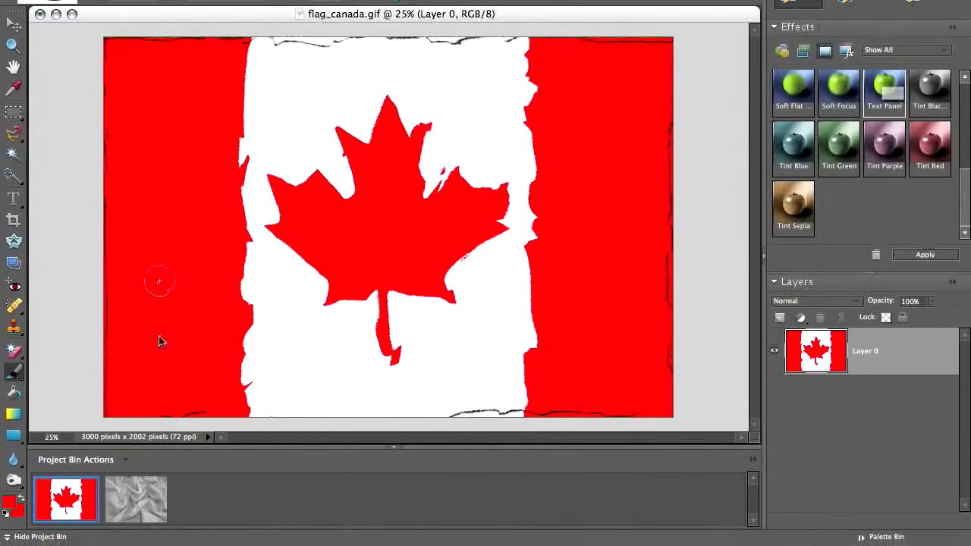
# - Enlarge the brush to 250 px and paint over the black lines along the outer edges of both red bars
pyautogui.press(']')
pyautogui.press(']')
pyautogui.press(']')
pyautogui.press(']')
pyautogui.press(']')
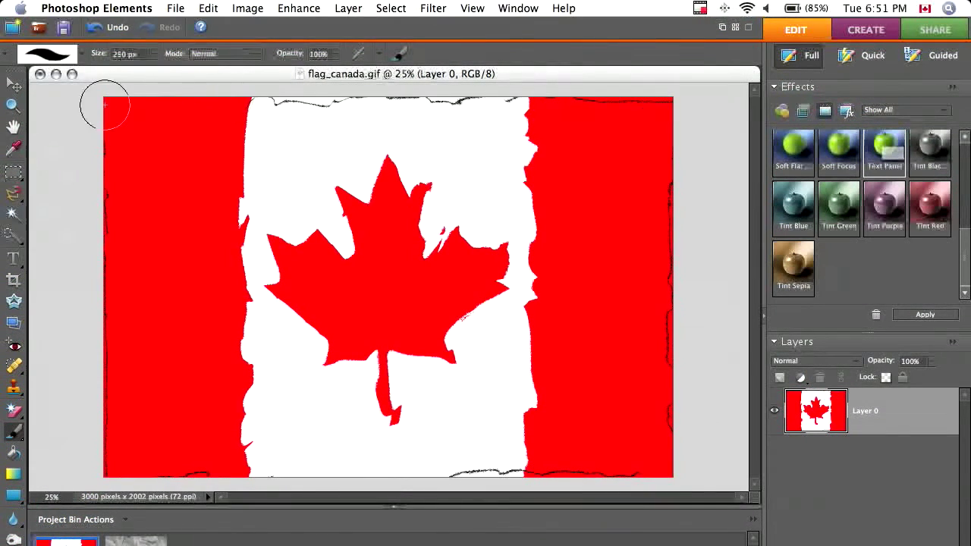
pyautogui.moveTo(104, 98)
pyautogui.mouseDown()
pyautogui.moveTo(114, 462)
pyautogui.moveTo(199, 467)
pyautogui.mouseUp()
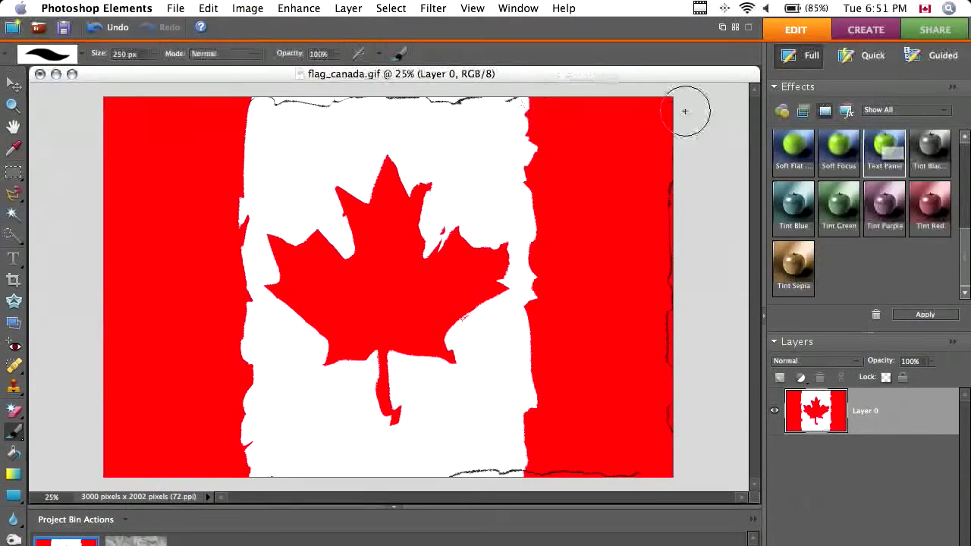
pyautogui.moveTo(685, 46)
pyautogui.mouseDown()
pyautogui.moveTo(619, 408)
pyautogui.moveTo(546, 415)
pyautogui.mouseUp()
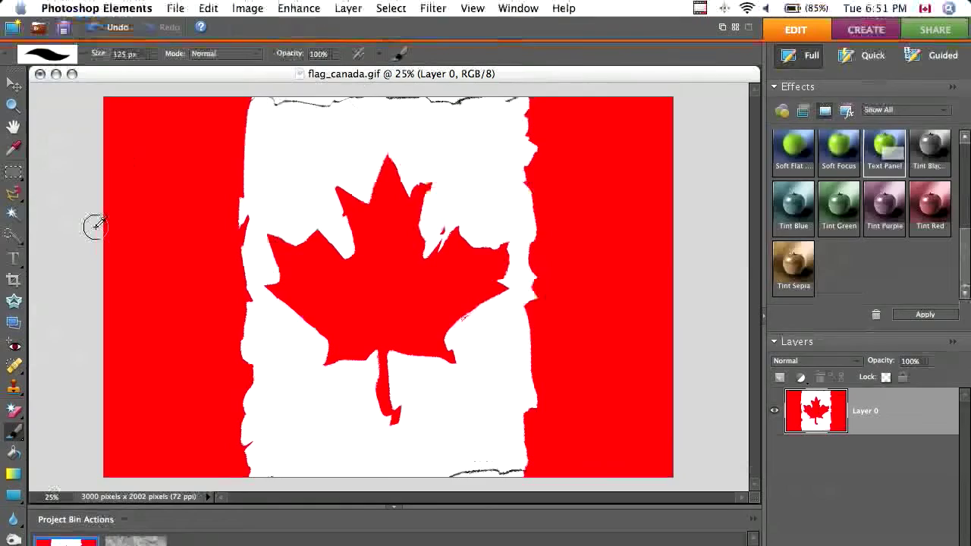
# - Sample the flag's white and paint over the black lines along the top and bottom edges of the white section
pyautogui.click(14, 147)
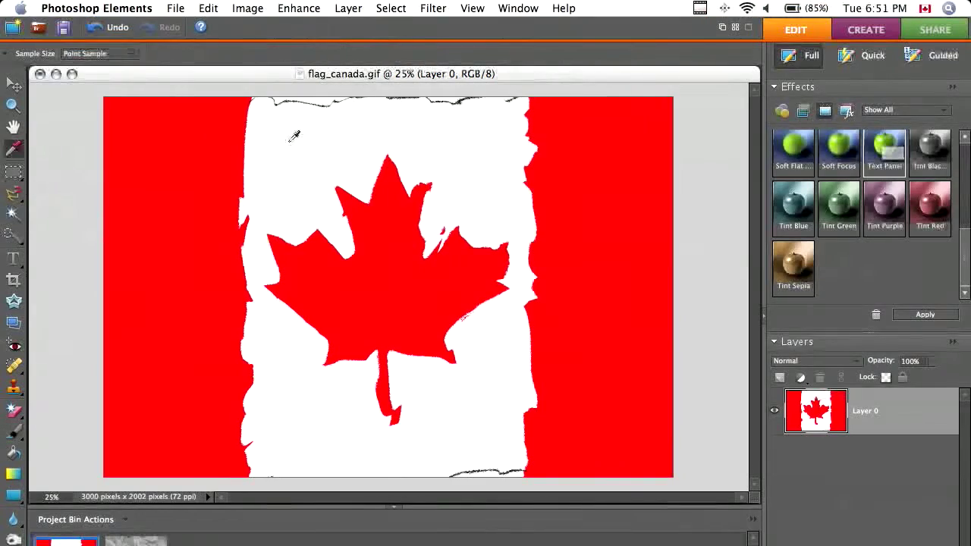
pyautogui.click(258, 137)
pyautogui.press('b')
pyautogui.moveTo(260, 97); pyautogui.dragTo(511, 98)
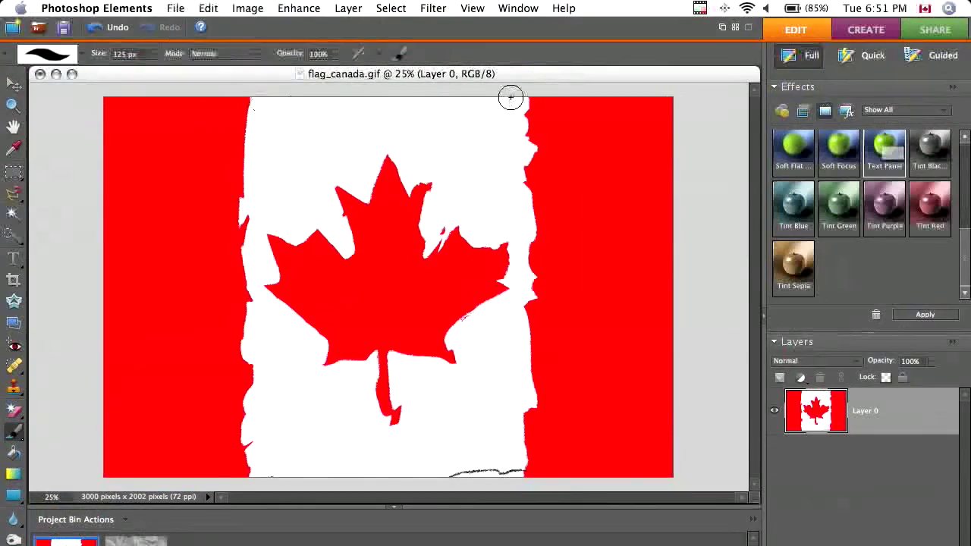
pyautogui.moveTo(449, 470); pyautogui.dragTo(497, 470)
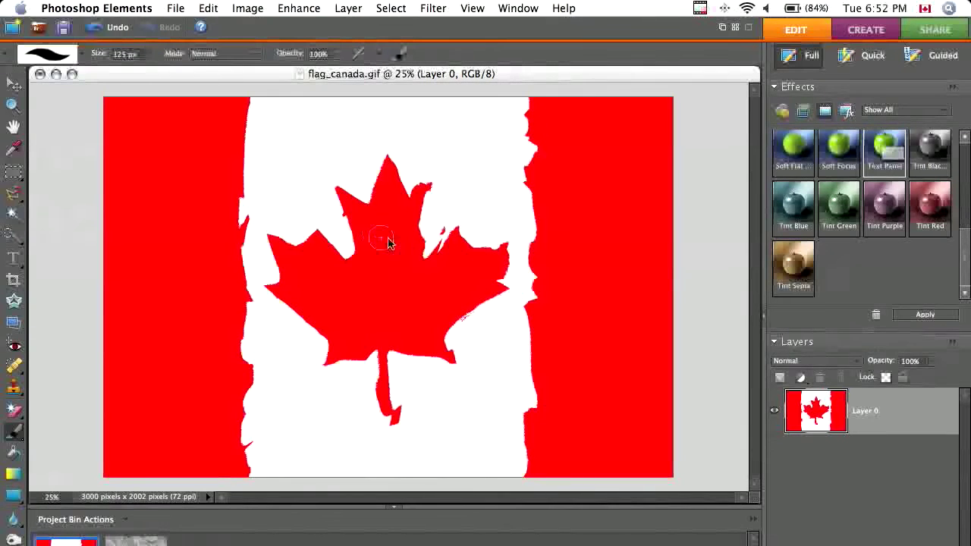
# - Apply the Reduce Noise filter to the flag with strength 10, preserve details 13%, reduce color noise 100% and Remove JPEG Artifact
pyautogui.click(434, 6)
pyautogui.moveTo(487, 161)
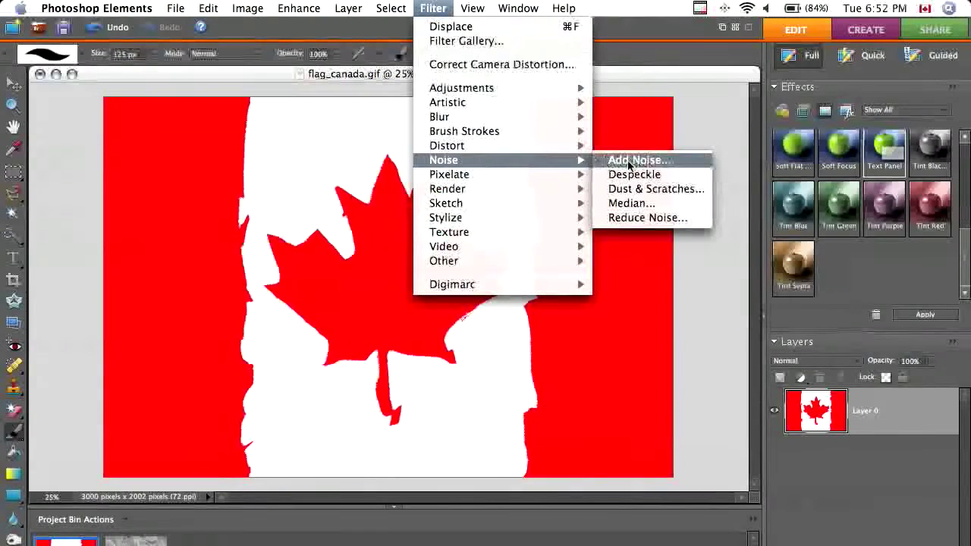
pyautogui.click(652, 217)
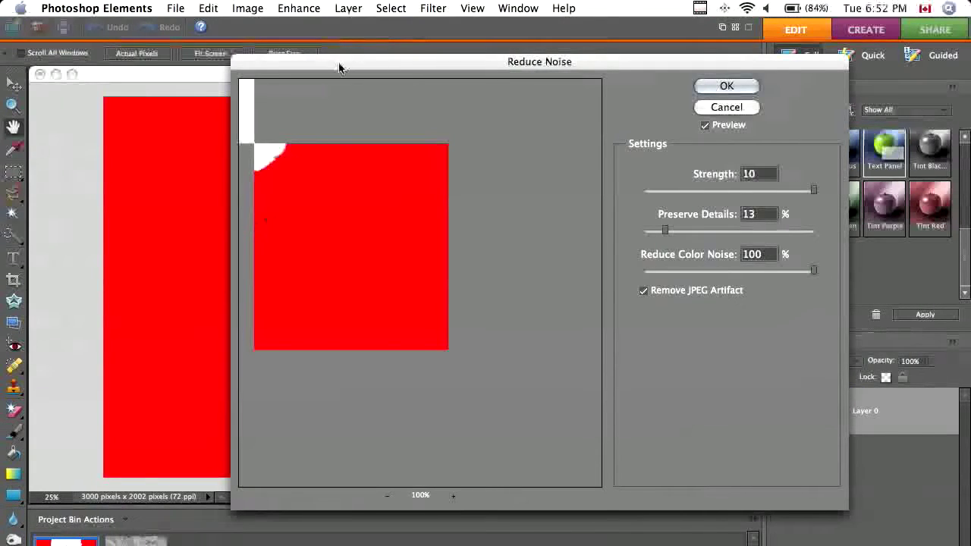
pyautogui.moveTo(336, 65); pyautogui.dragTo(427, 199)
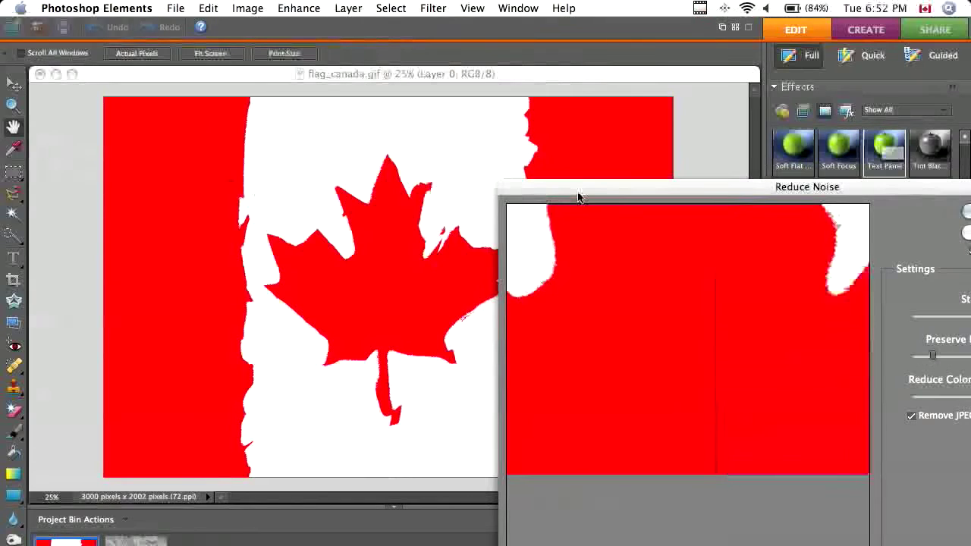
pyautogui.moveTo(627, 195); pyautogui.dragTo(301, 88)
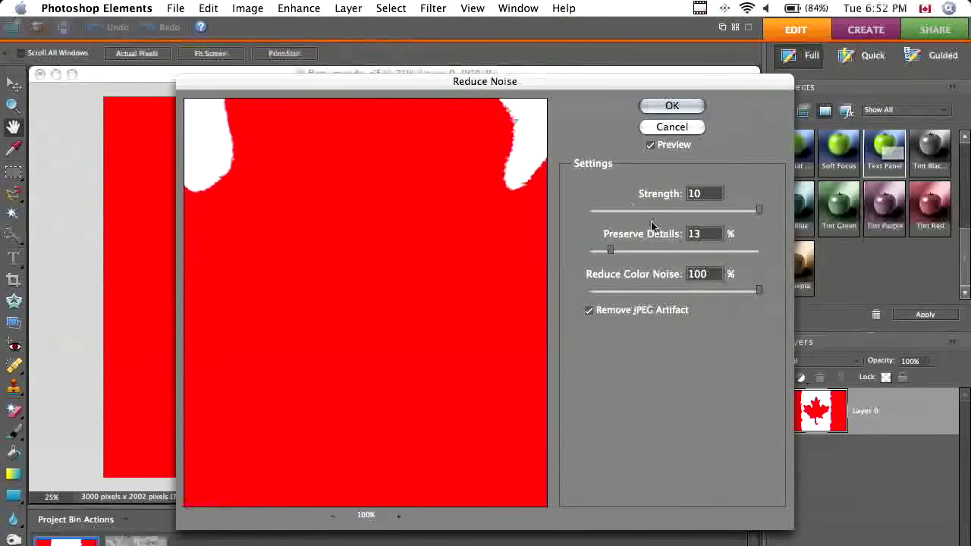
pyautogui.click(659, 106)
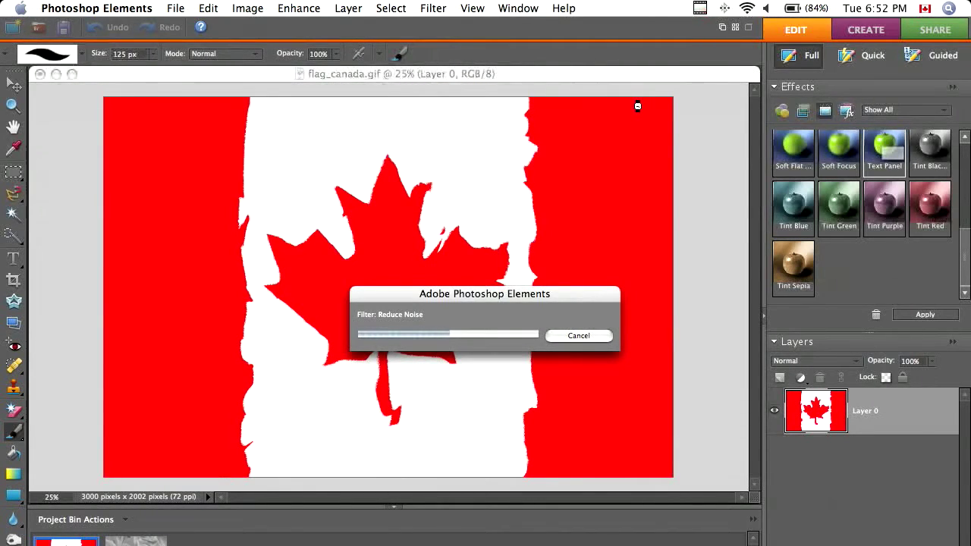
# - Reapply the Reduce Noise filter two more times with the same settings to smooth the flag's jagged edges
pyautogui.click(433, 7)
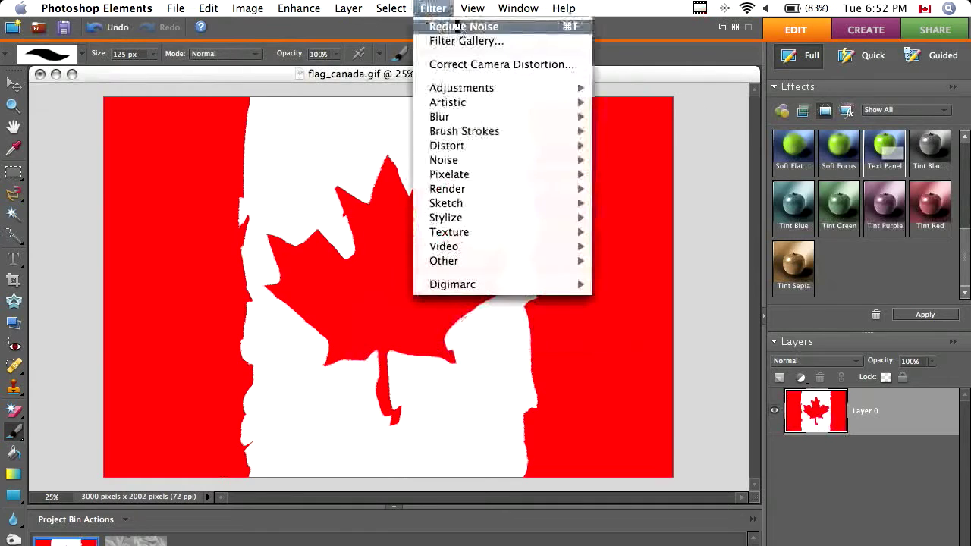
pyautogui.click(454, 25)
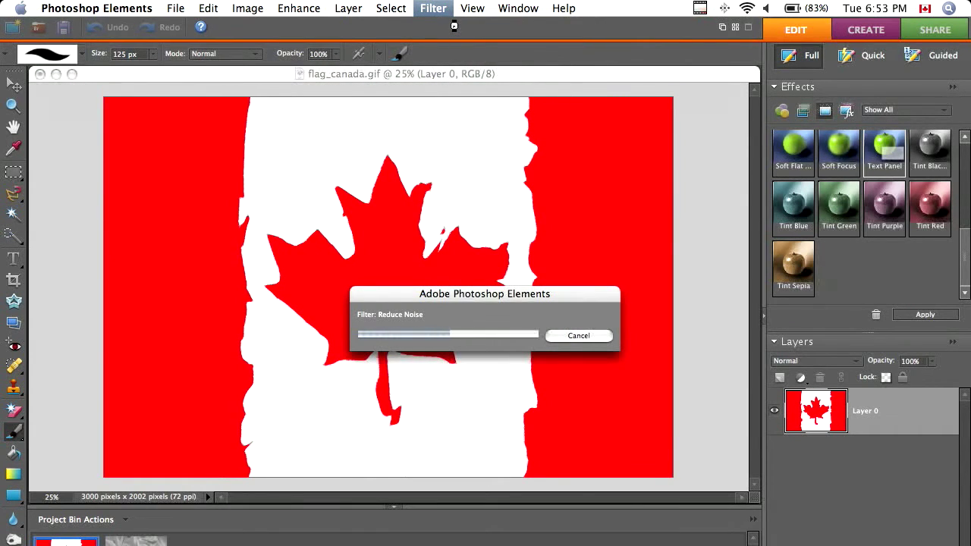
pyautogui.click(433, 7)
pyautogui.click(436, 26)
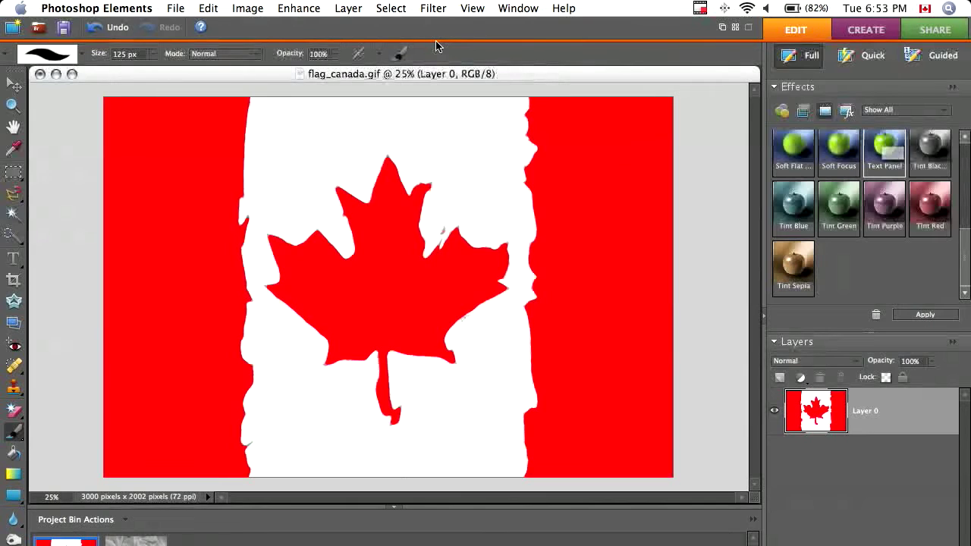
# - Add a new layer beneath the flag layer and fill it with white
pyautogui.press('super+equal')
pyautogui.press('super+equal')
pyautogui.press('super+equal')
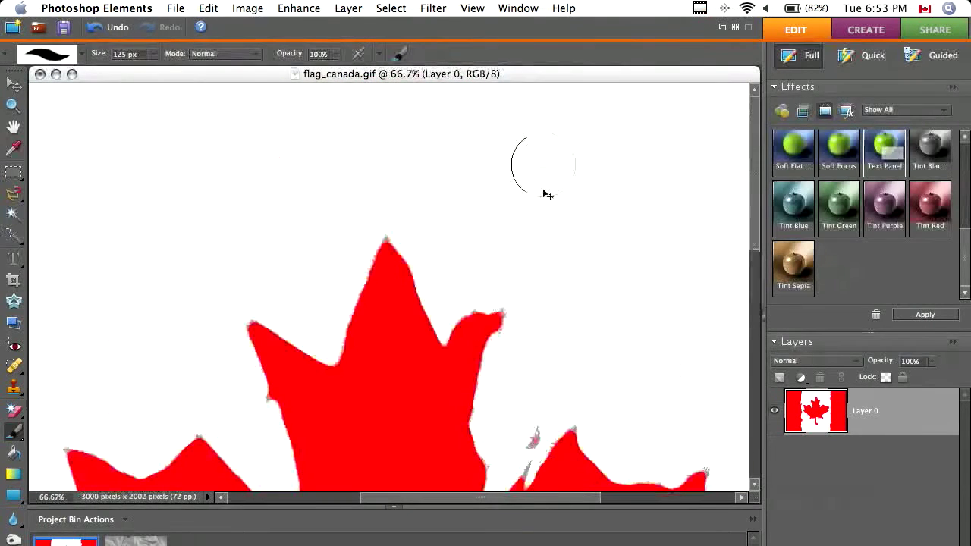
pyautogui.press('super+equal')
pyautogui.press('super+equal')
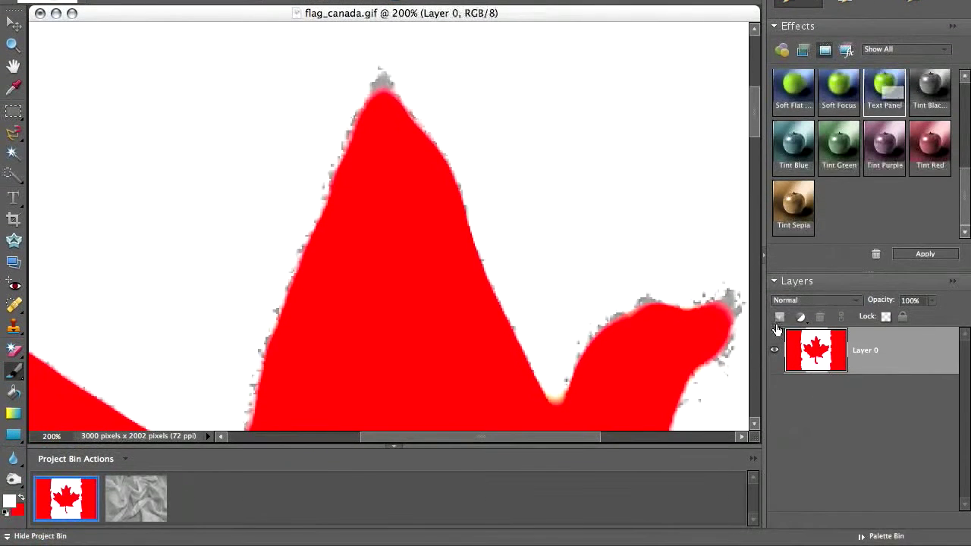
pyautogui.click(779, 377)
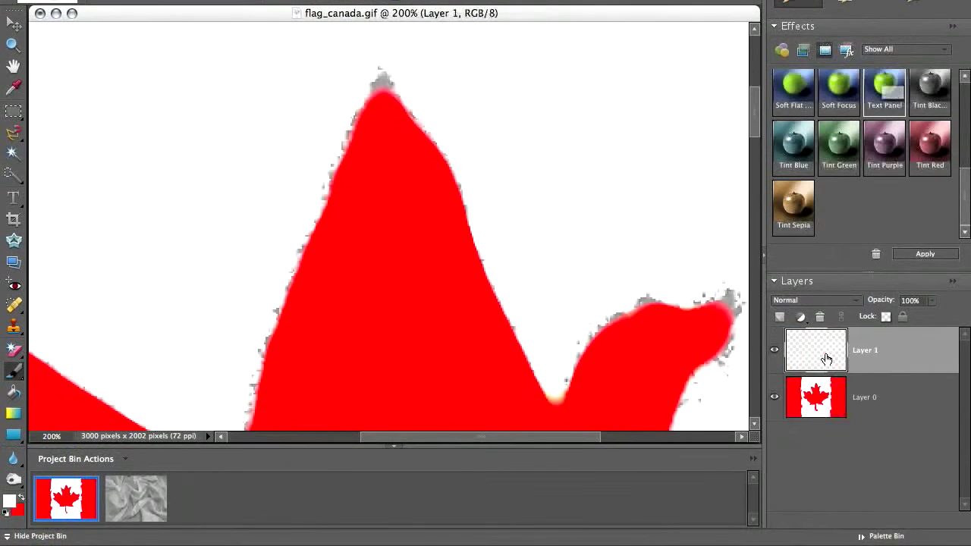
pyautogui.moveTo(821, 392); pyautogui.dragTo(829, 411)
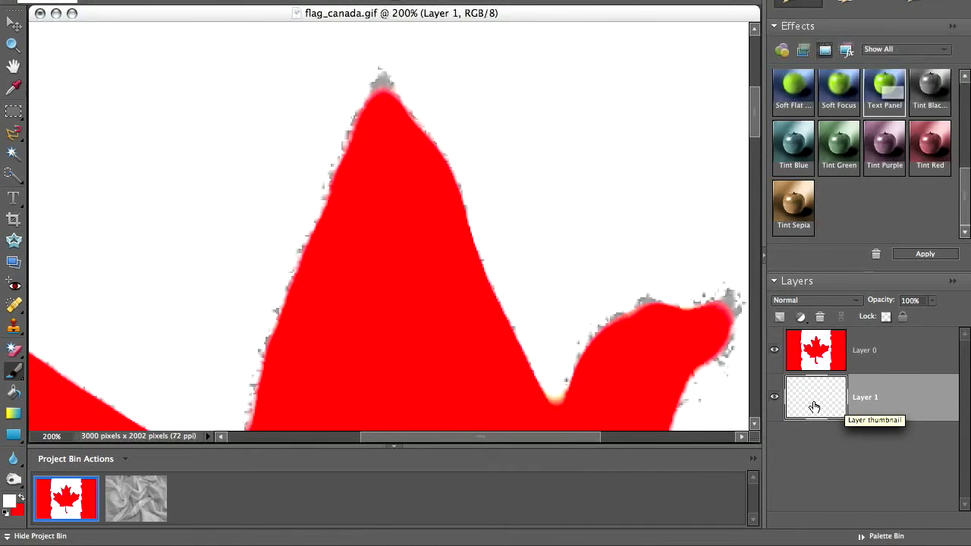
pyautogui.press('super+BackSpace')
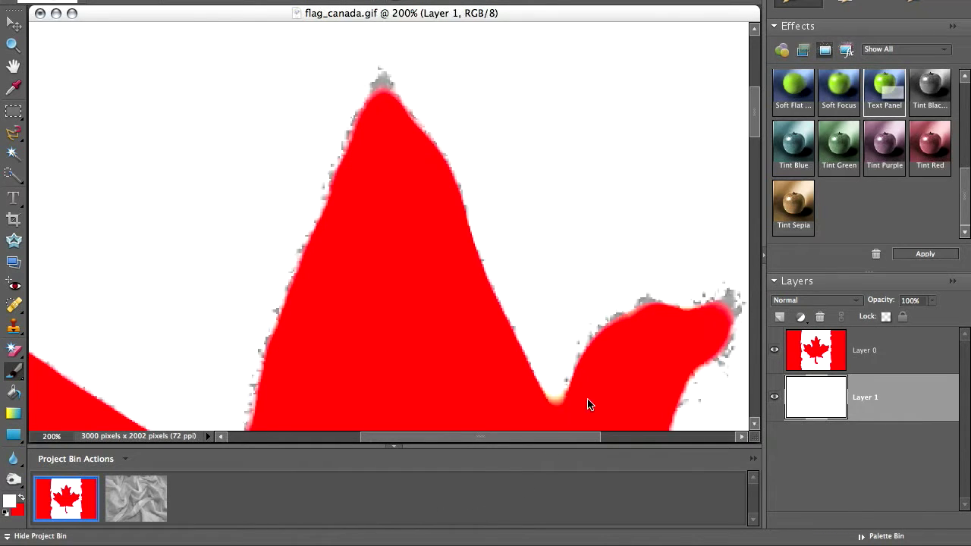
# - Erase the gray fringe around the maple leaf on the flag layer with the Magic Eraser at tolerance 50, Contiguous off
pyautogui.click(14, 350)
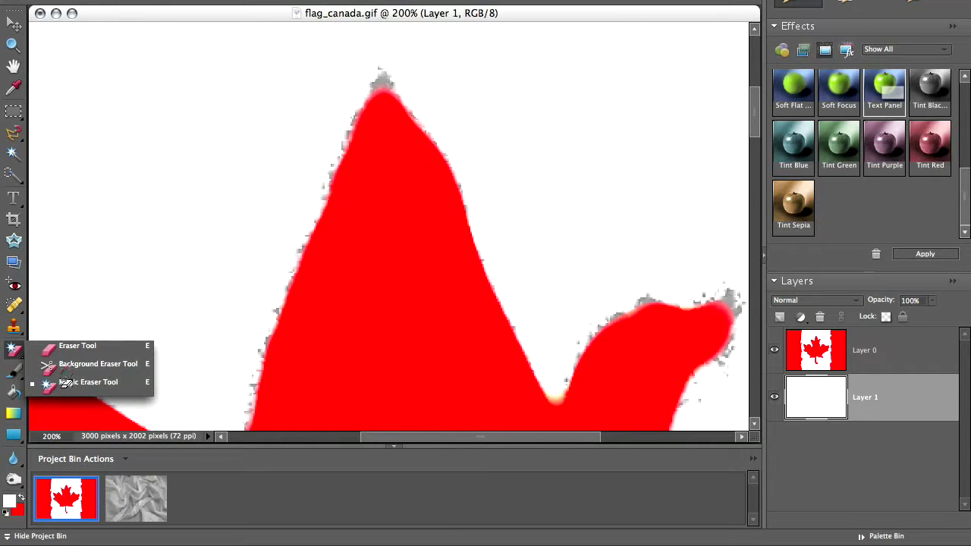
pyautogui.click(66, 382)
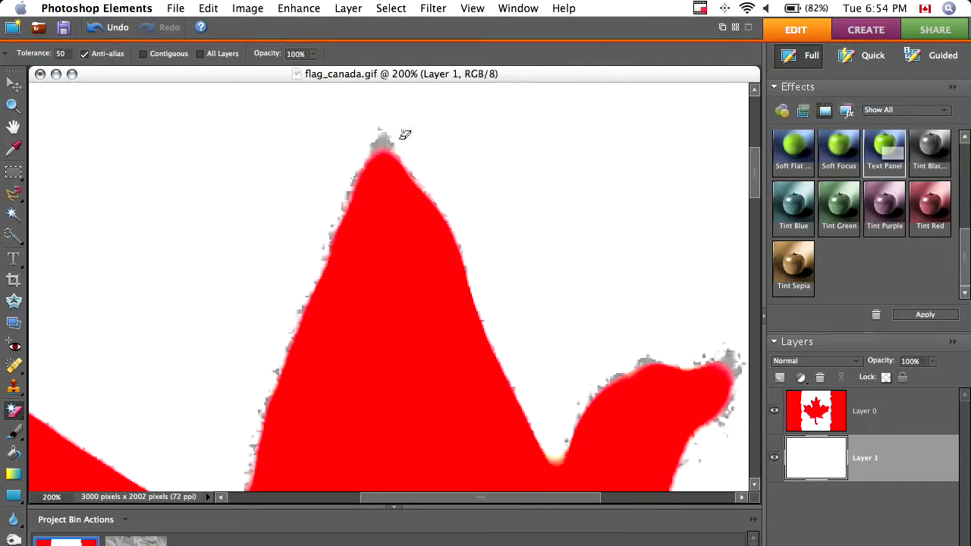
pyautogui.hotkey('alt', ']')
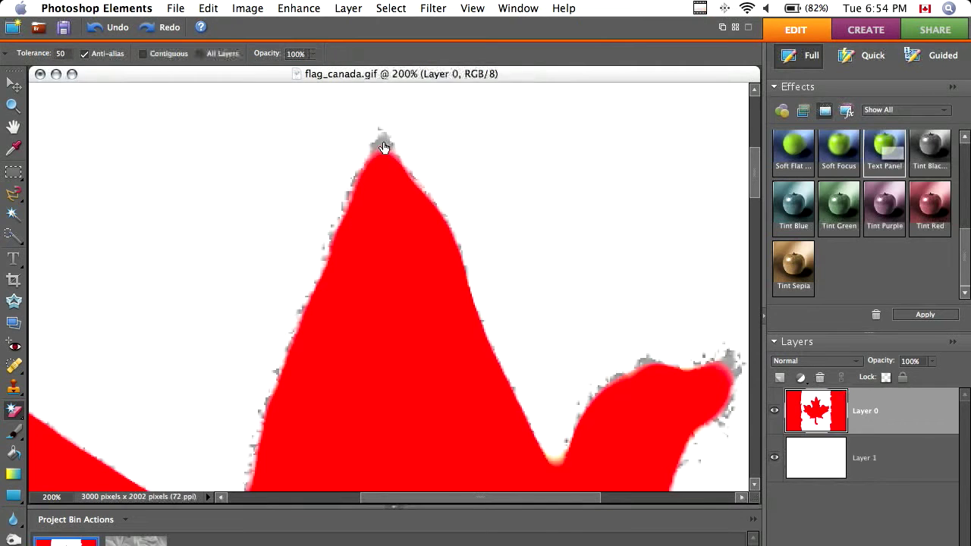
pyautogui.click(387, 146)
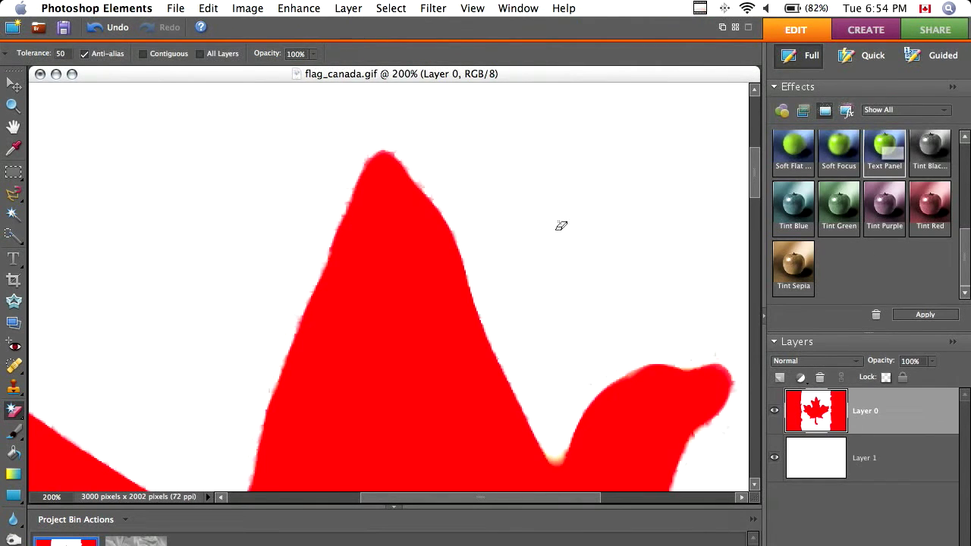
pyautogui.hscroll(-10, 440, 320)
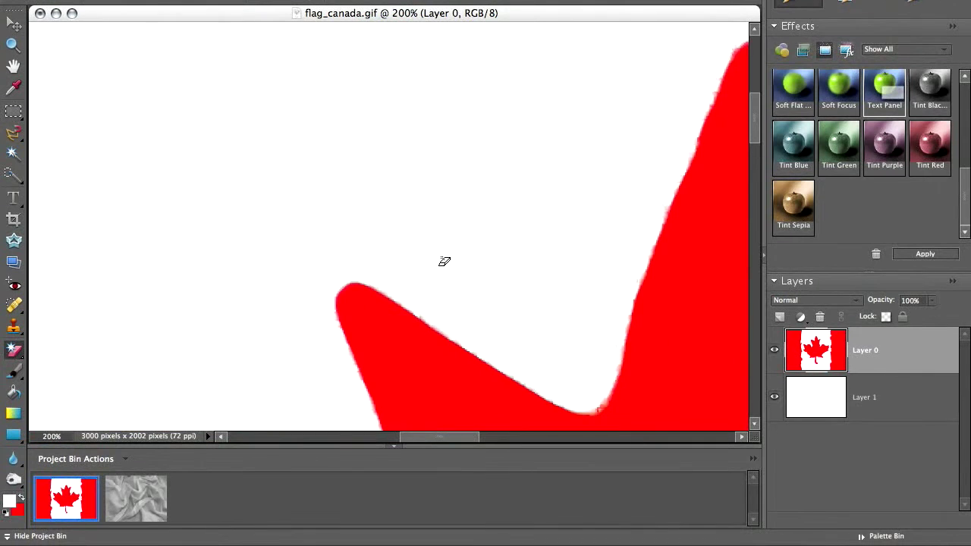
pyautogui.hscroll(-5, 444, 261)
pyautogui.scroll(-2, 446, 276)
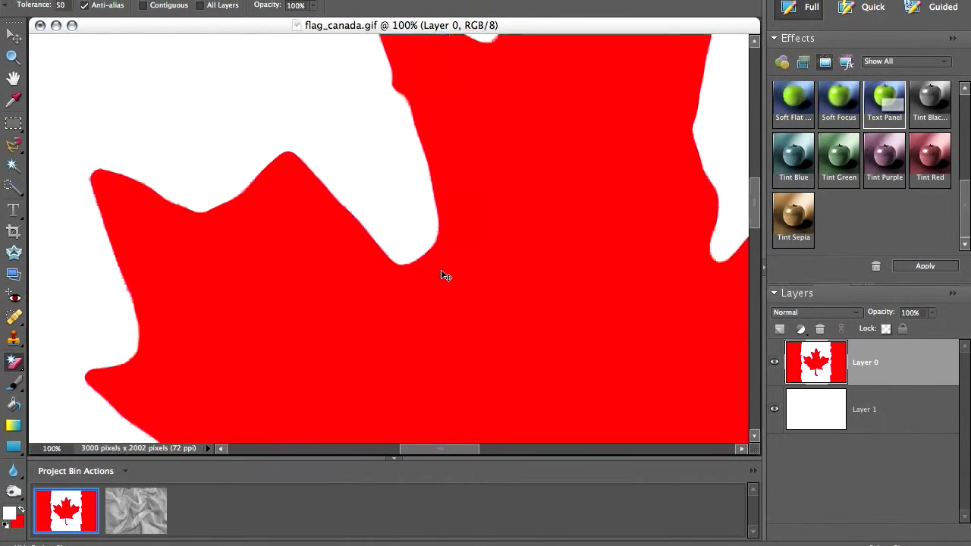
pyautogui.scroll(-3, 445, 276)
pyautogui.hscroll(3, 444, 275)
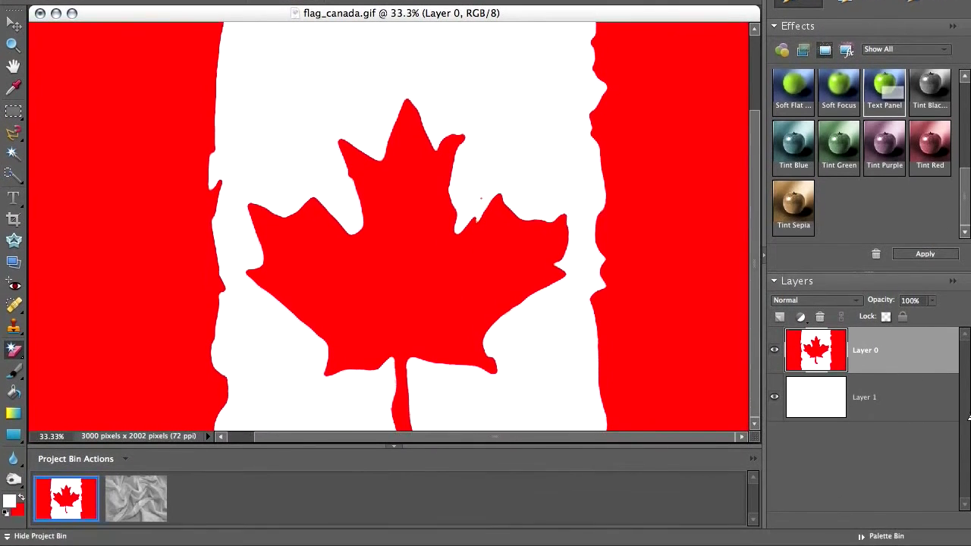
pyautogui.press('super+equal')
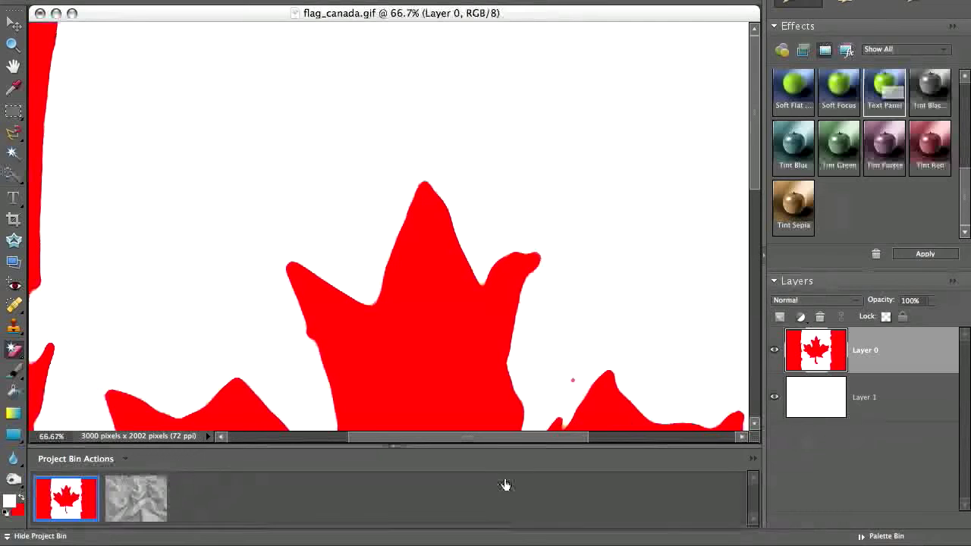
# - Copy the entire grayscale cotton fabric image and paste it into the flag document as a new layer above the flag
pyautogui.click(141, 489)
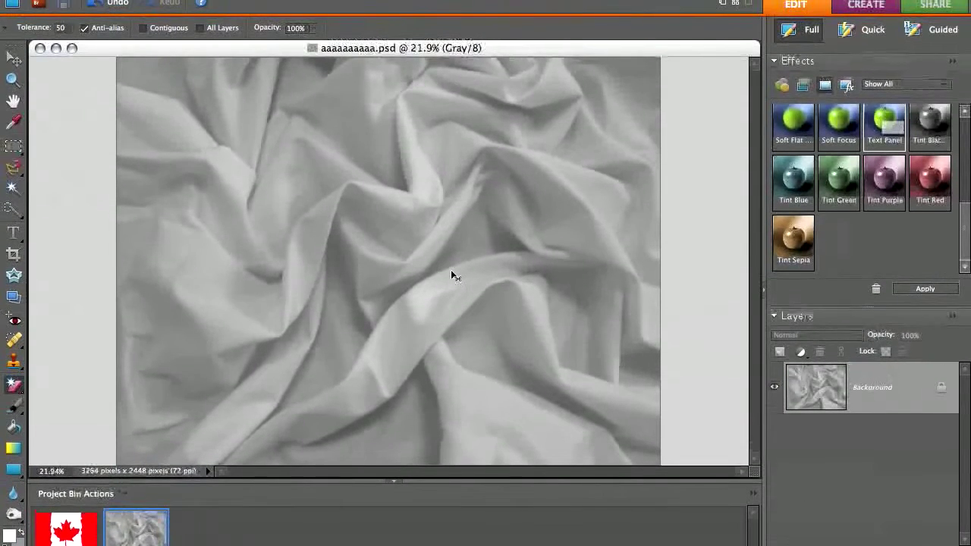
pyautogui.press('super+a')
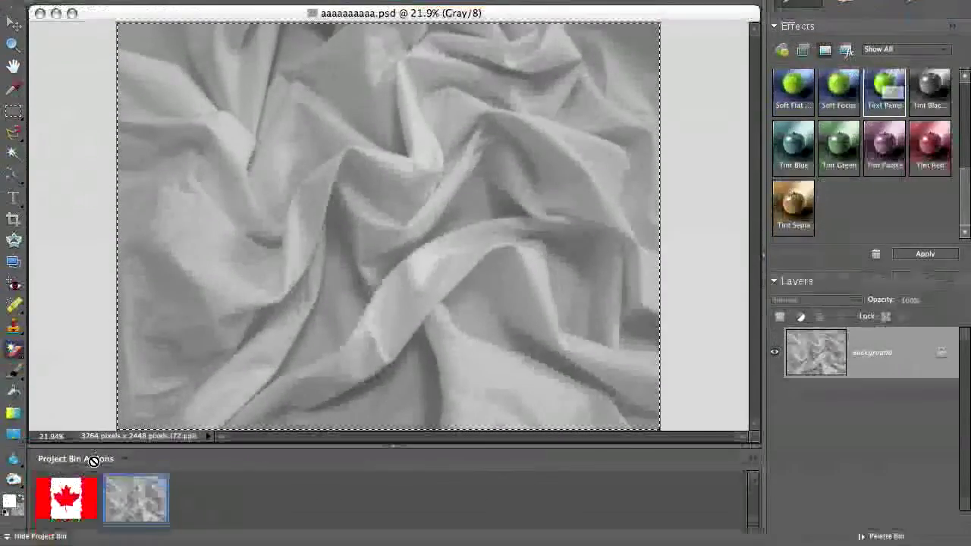
pyautogui.click(66, 535)
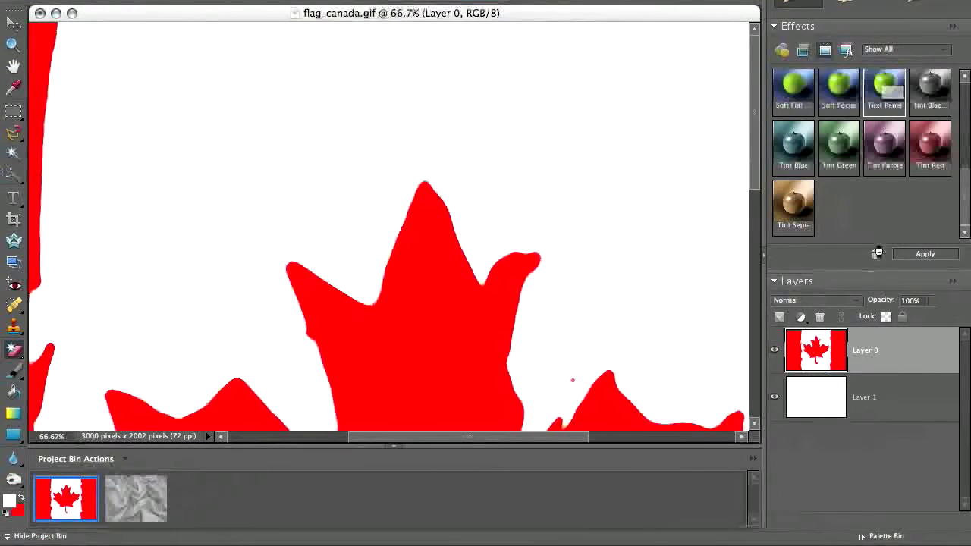
pyautogui.press('super+v')
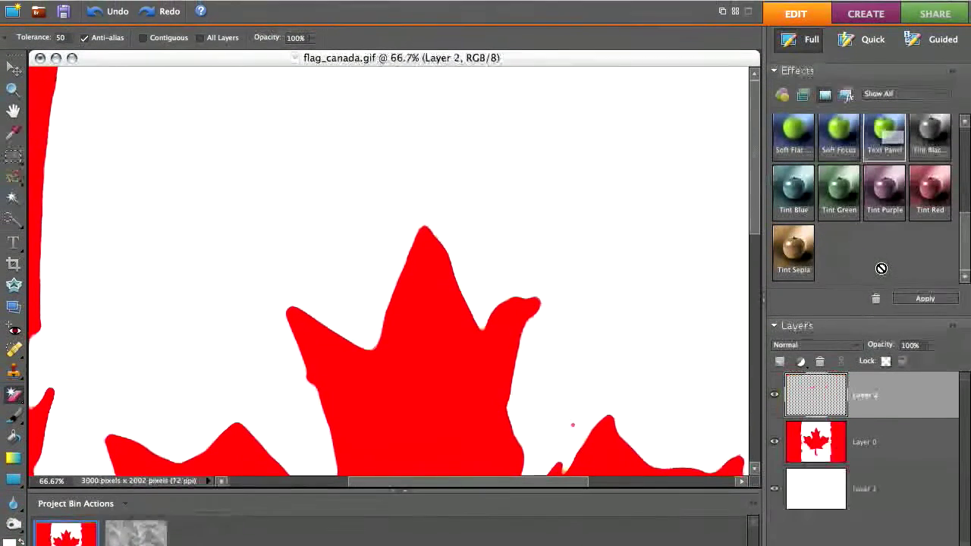
pyautogui.press('super+minus')
pyautogui.press('super+minus')
pyautogui.press('super+minus')
pyautogui.press('super+minus')
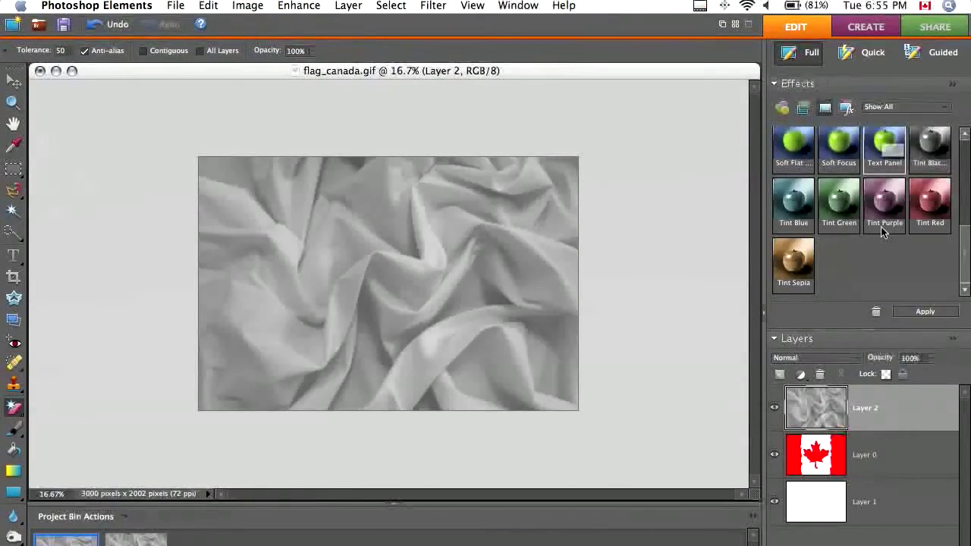
pyautogui.press('super+equal')
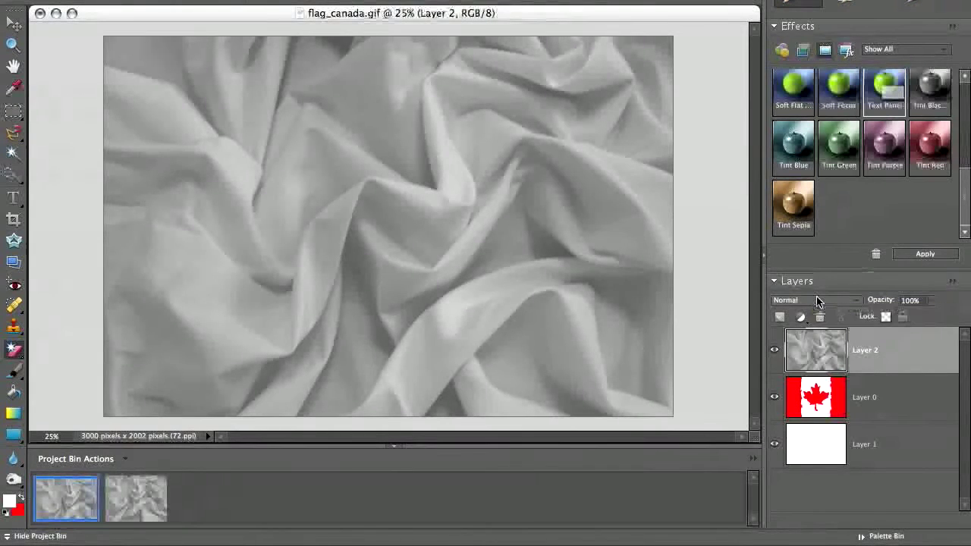
# - Set the fabric layer's blend mode to Multiply and undo the trial burn stroke along the fold across the flag's upper-left area
pyautogui.click(817, 299)
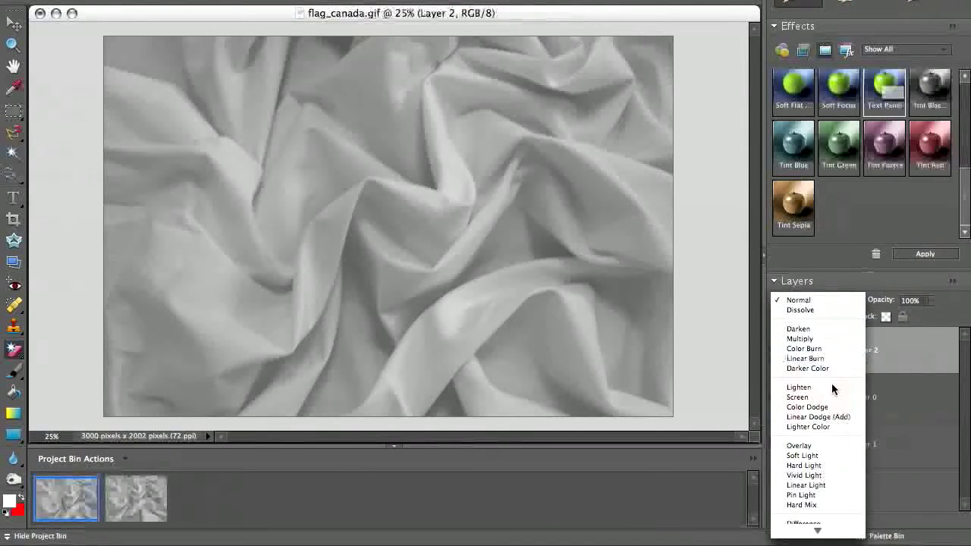
pyautogui.click(802, 339)
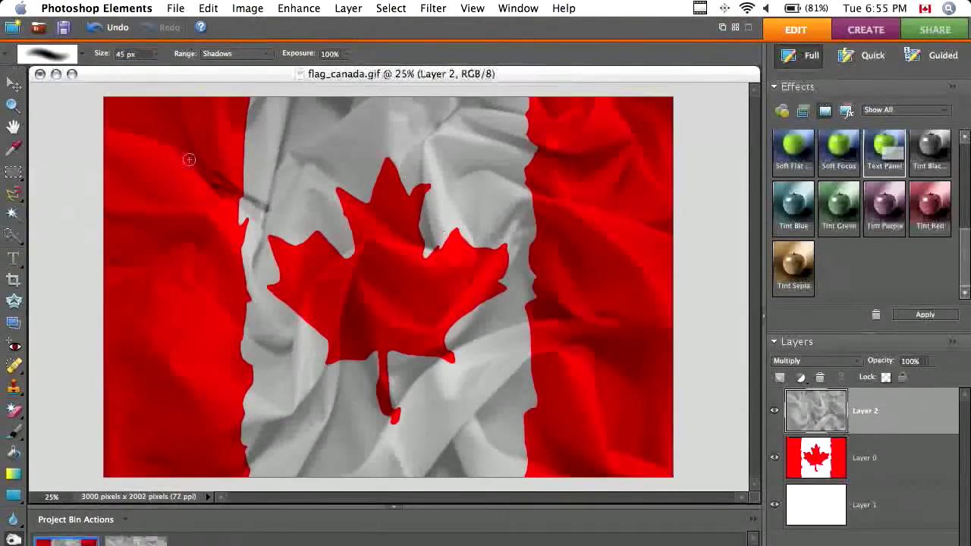
pyautogui.press('super+z')
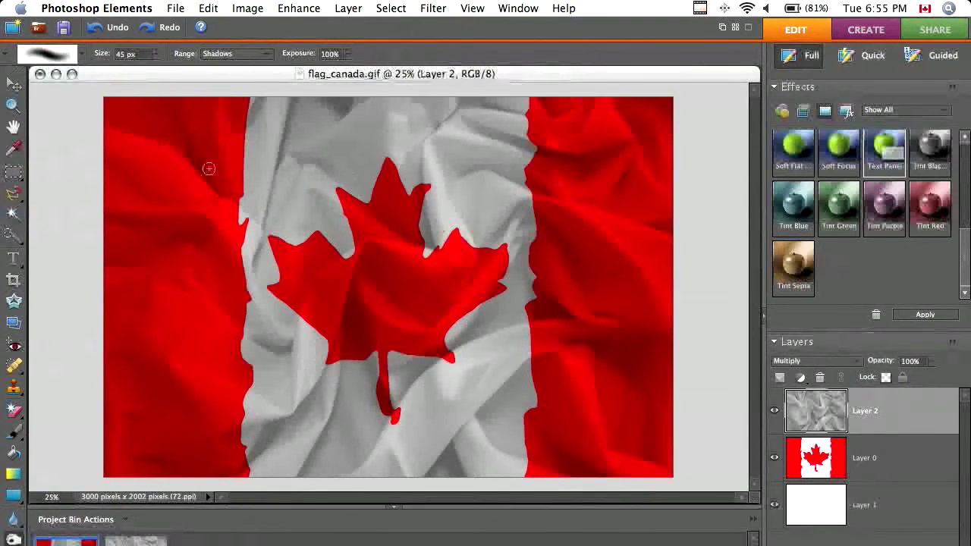